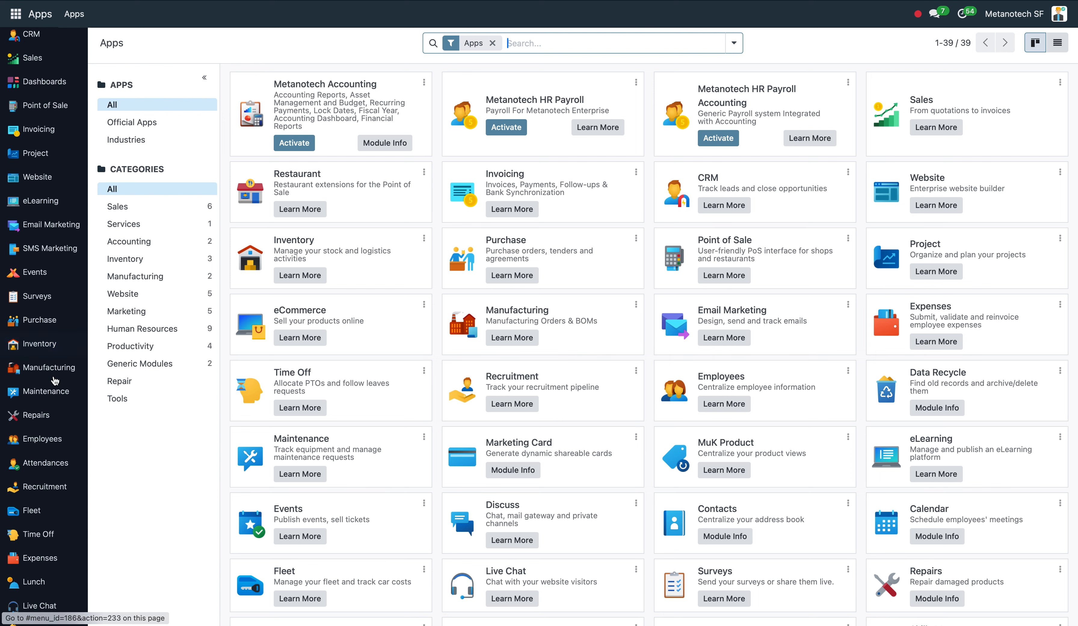
# - Go to the Purchase app and start a new request for quotation
pyautogui.click(52, 325)
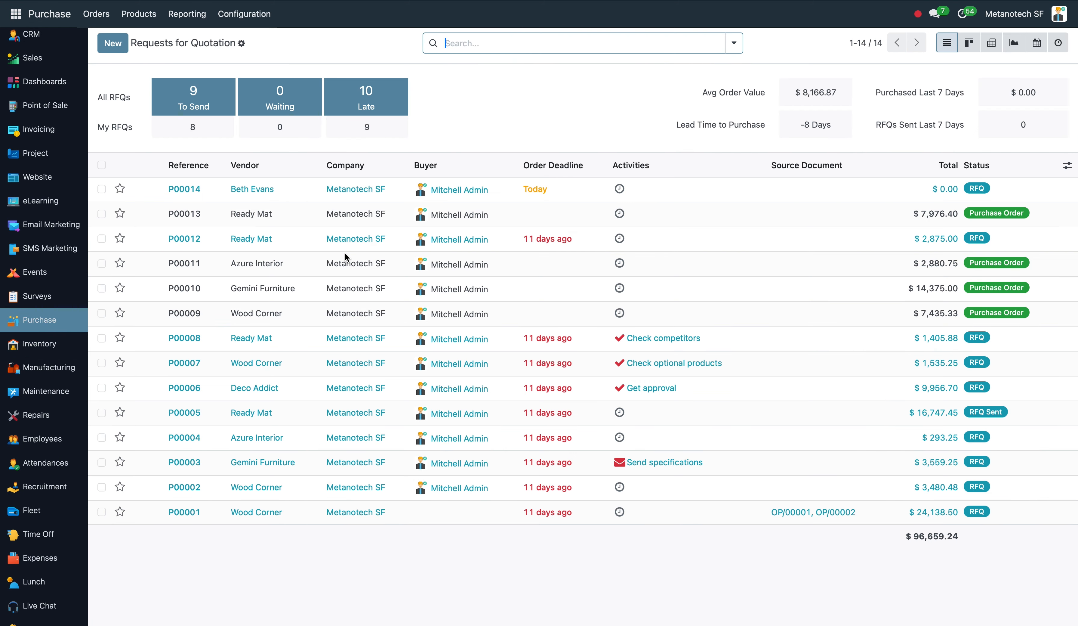
pyautogui.scroll(-2, 344, 251)
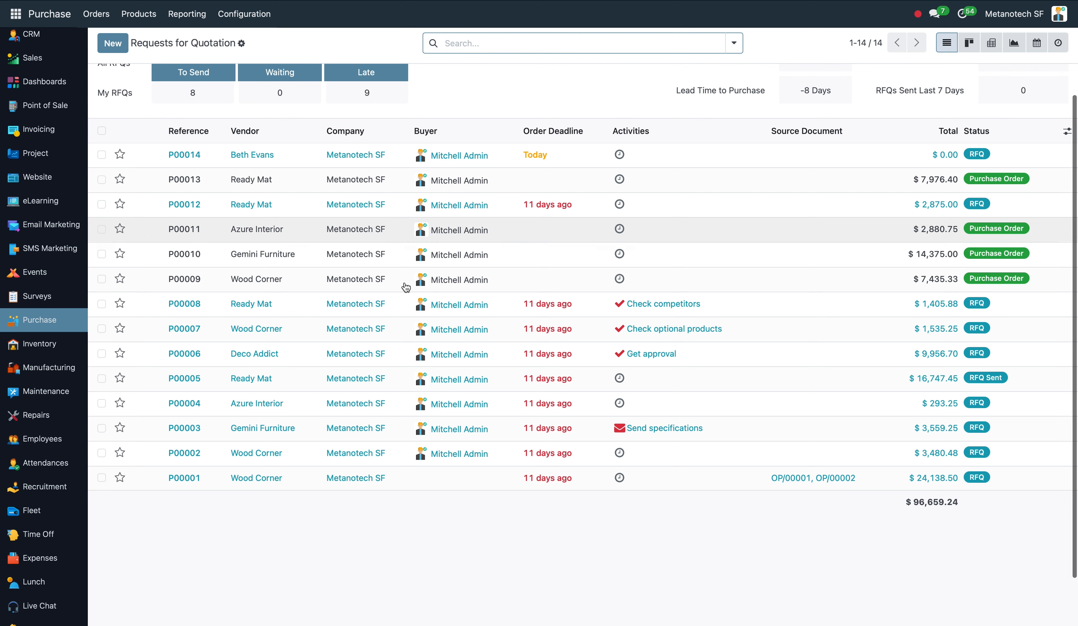
pyautogui.scroll(2, 378, 383)
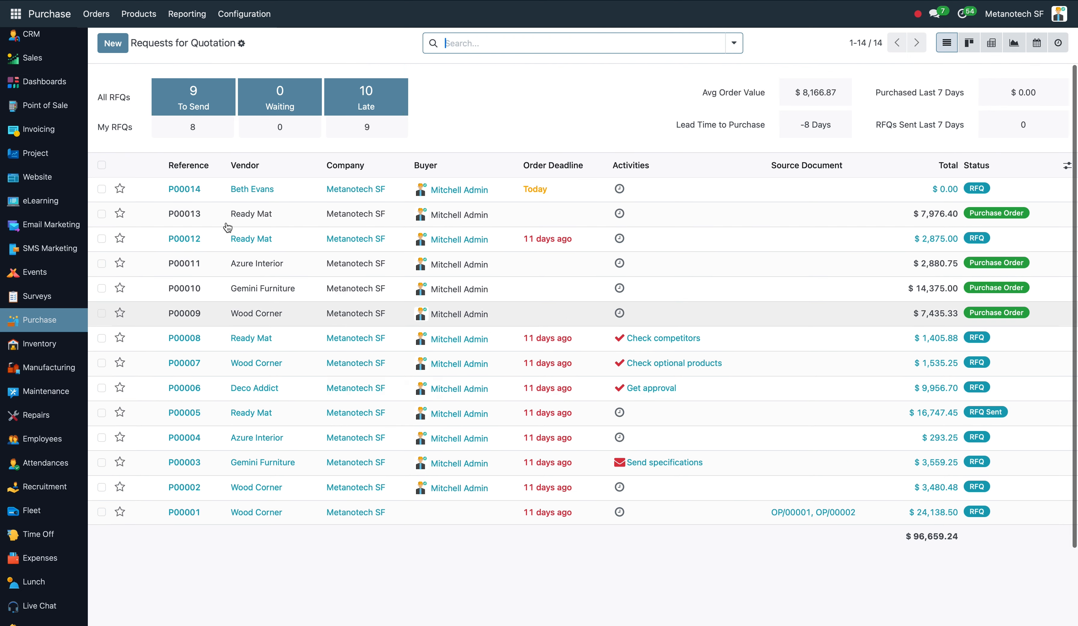
pyautogui.click(113, 44)
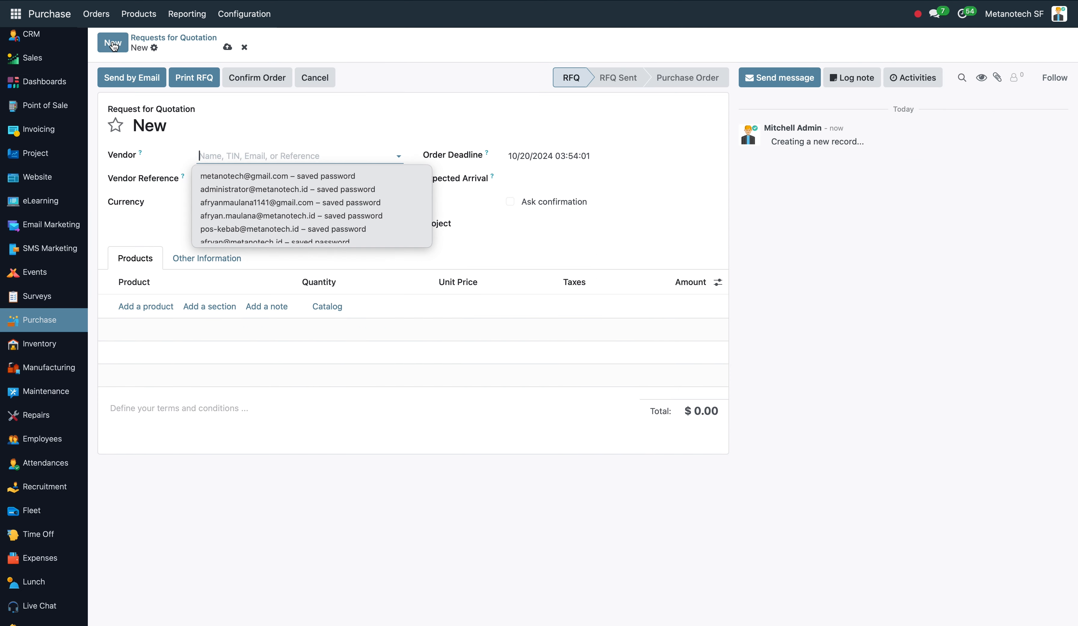
# - Set the request's vendor to Metanotech Supplier
pyautogui.click(268, 156)
pyautogui.write('M')
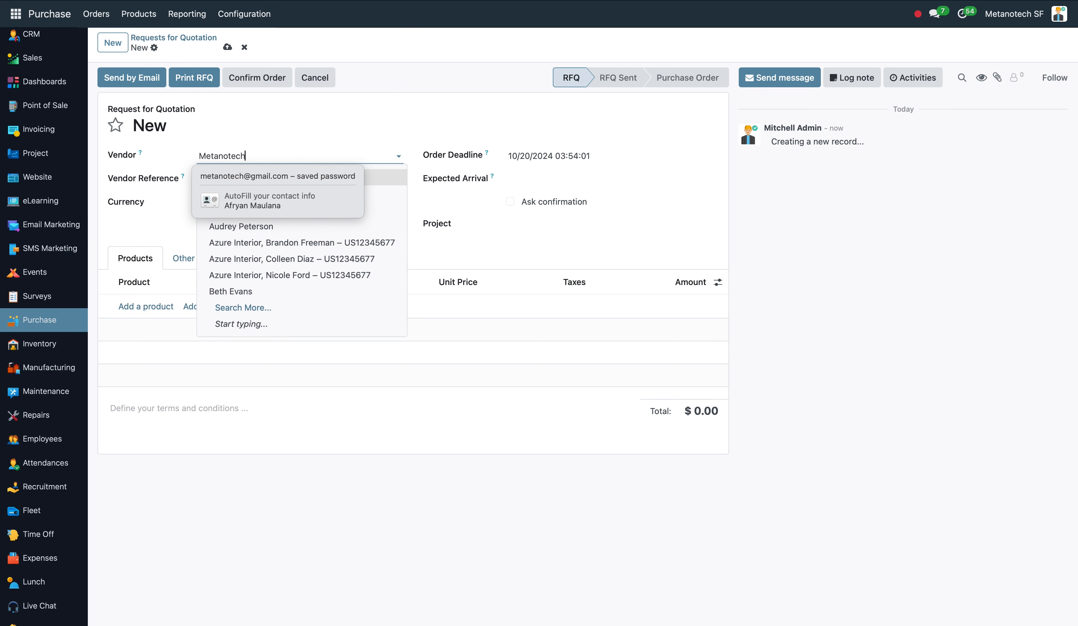
pyautogui.write('etanotech')
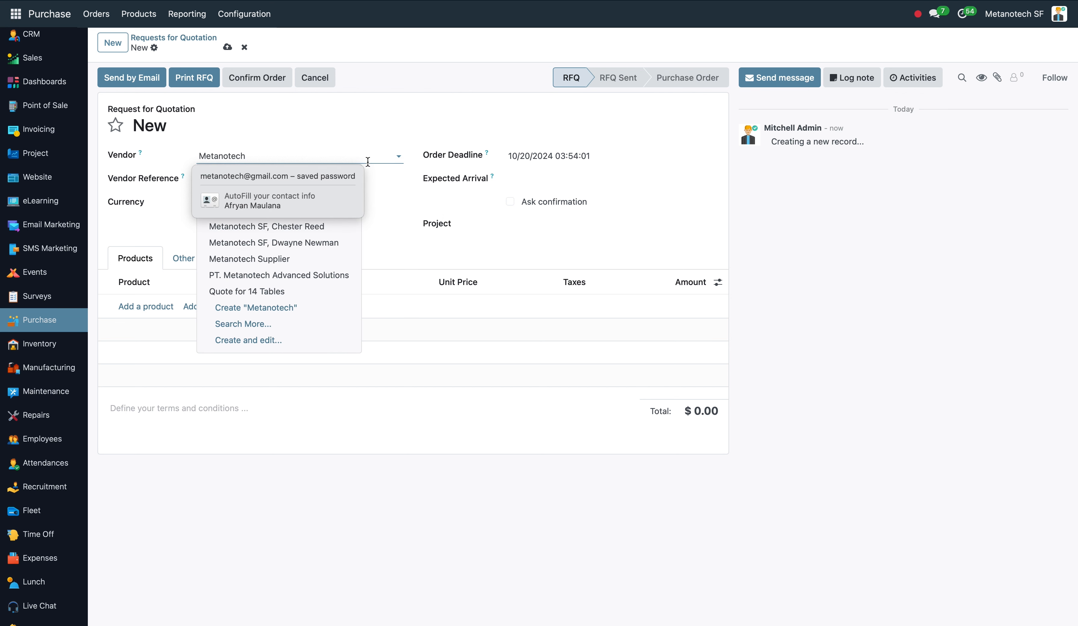
pyautogui.press('Down')
pyautogui.press('Escape')
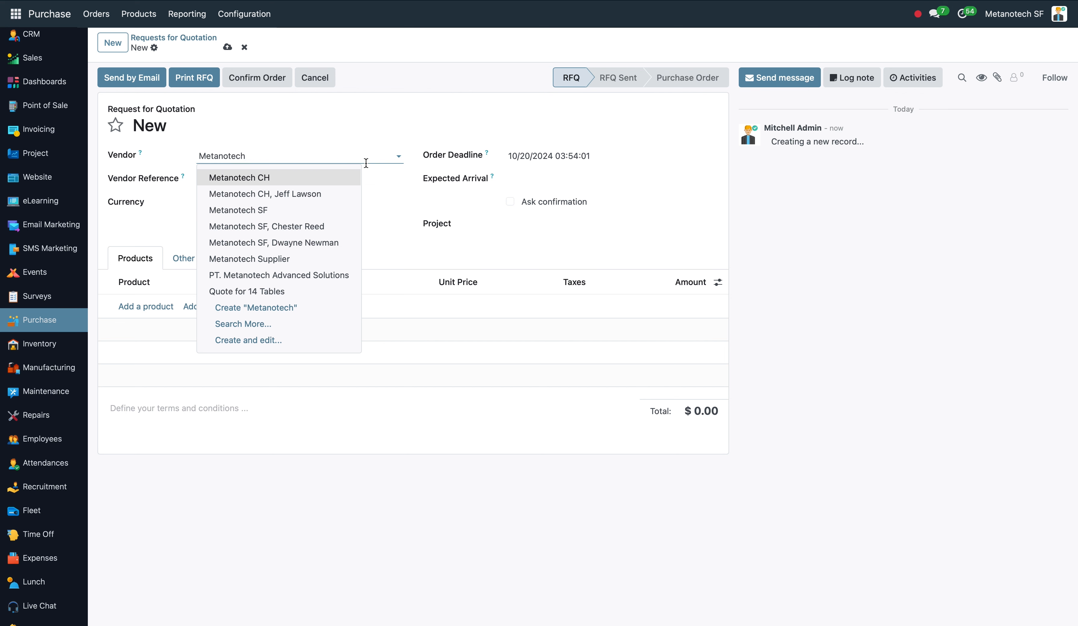
pyautogui.click(283, 258)
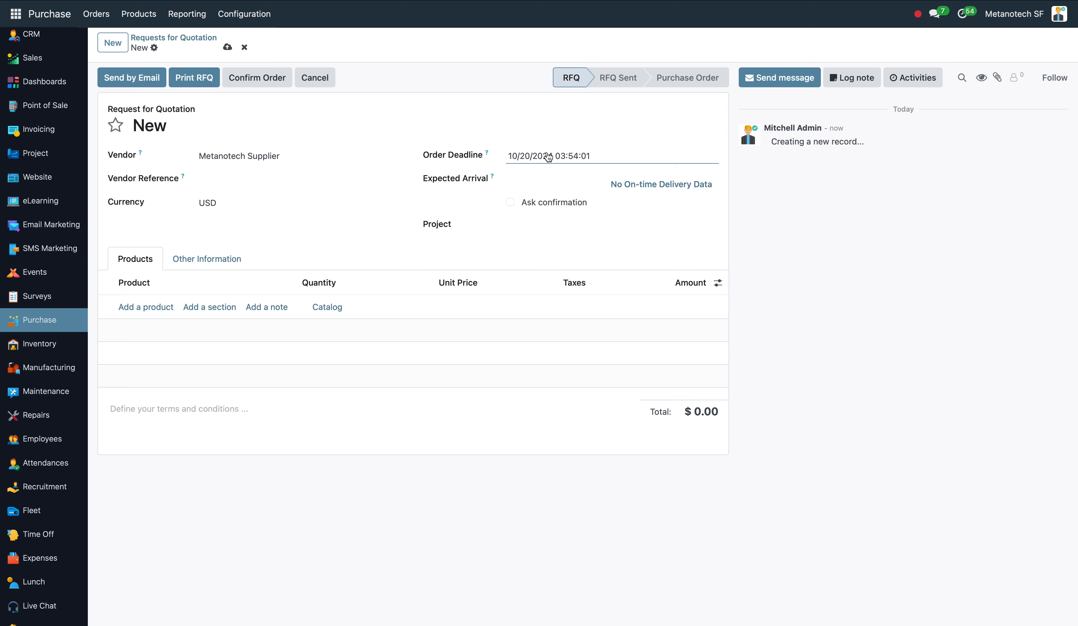
# - Set the request's expected arrival to 10/25/2024 03:00:00 and its project to Office Design
pyautogui.click(541, 181)
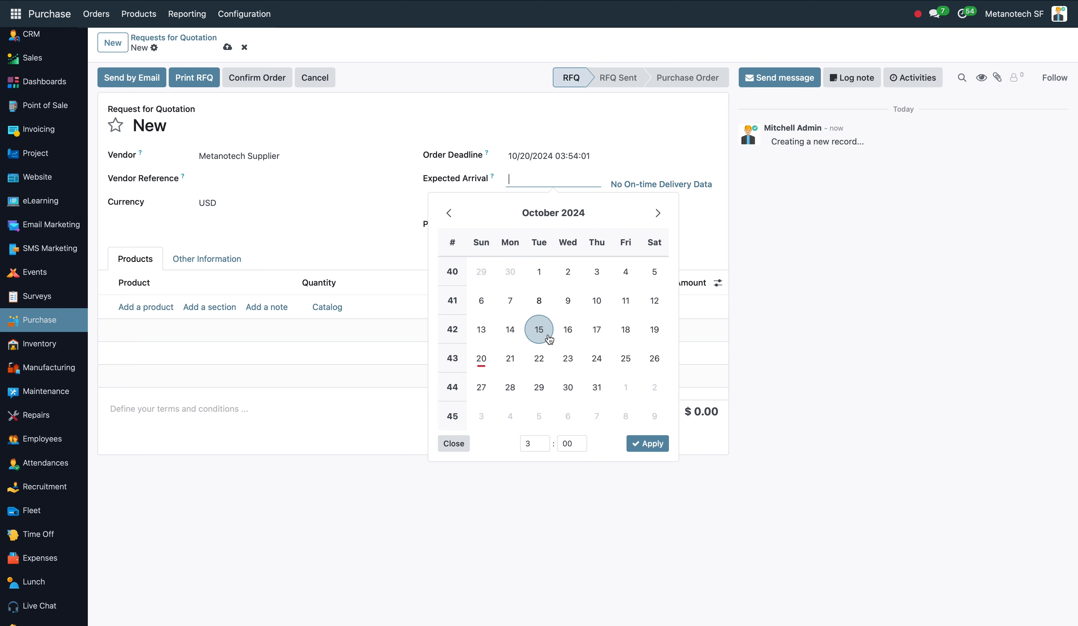
pyautogui.click(625, 358)
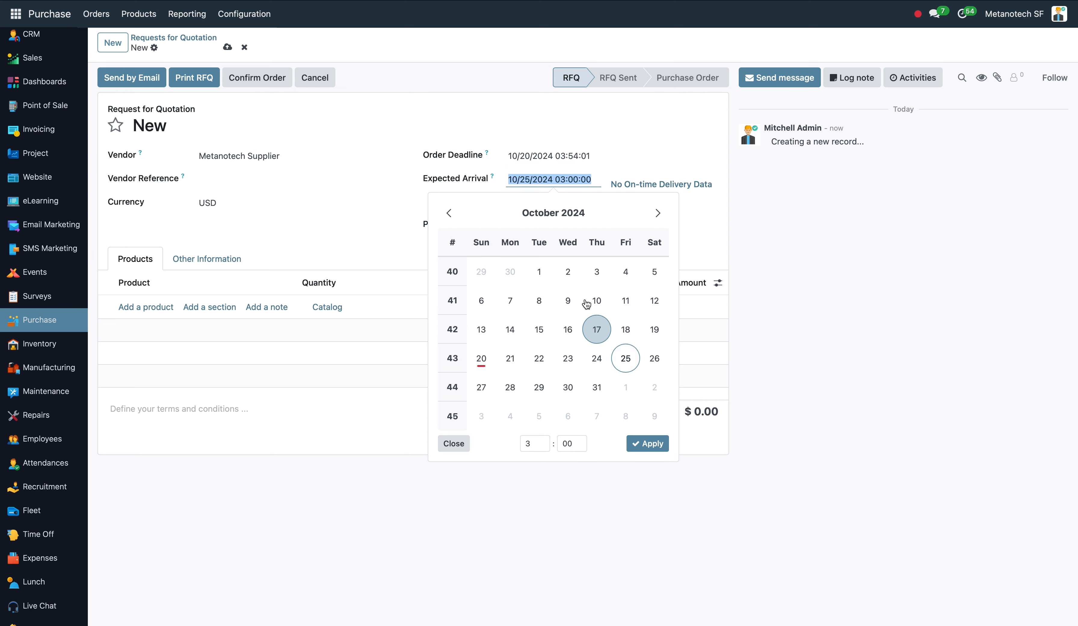
pyautogui.click(636, 443)
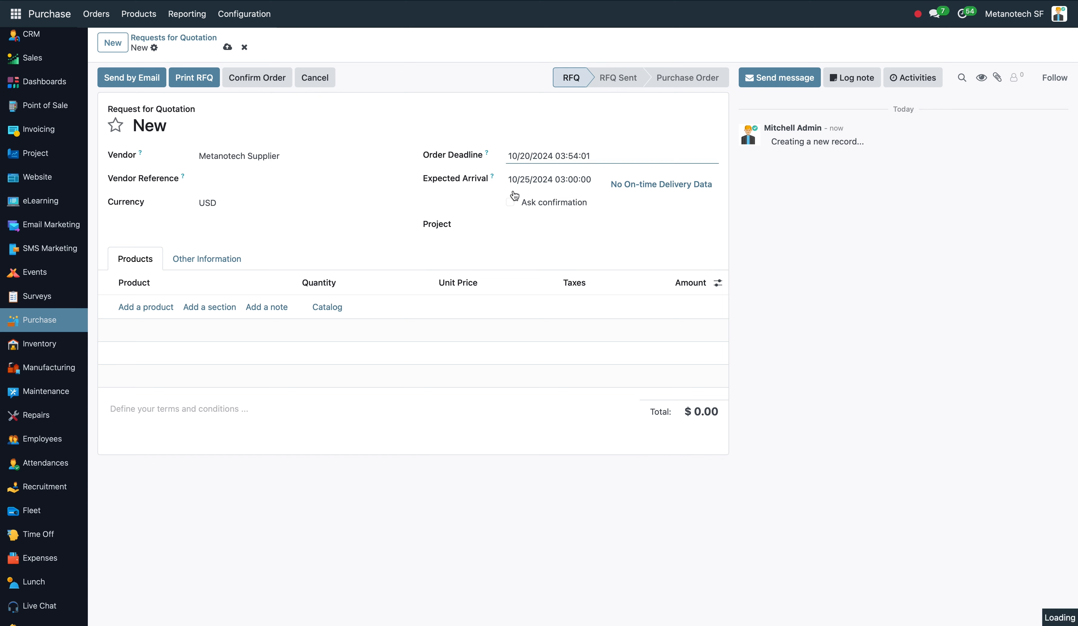
pyautogui.click(514, 225)
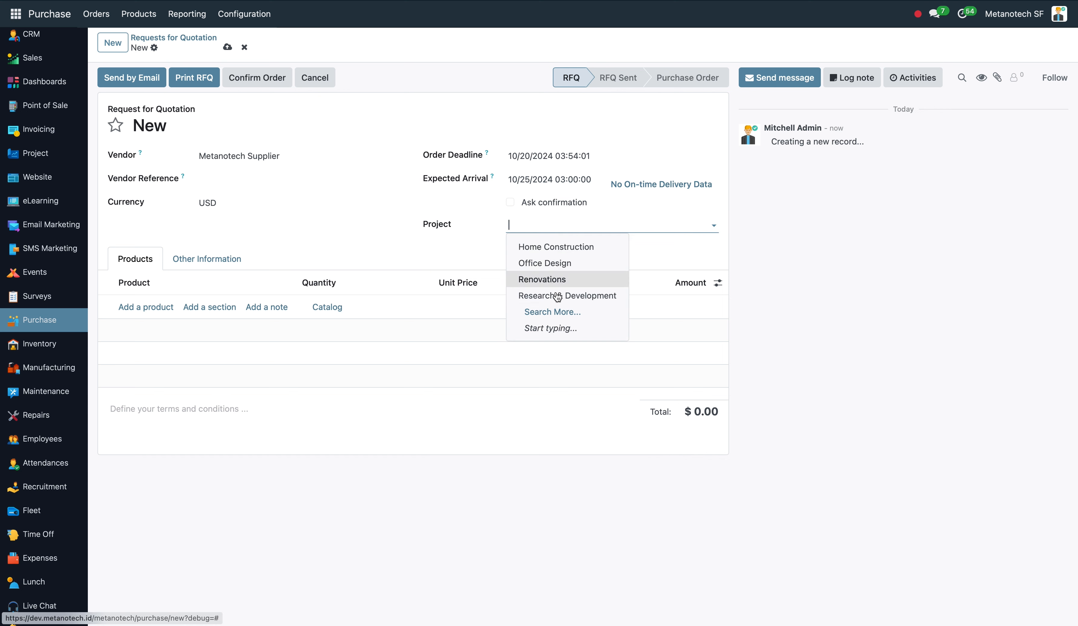
pyautogui.click(564, 262)
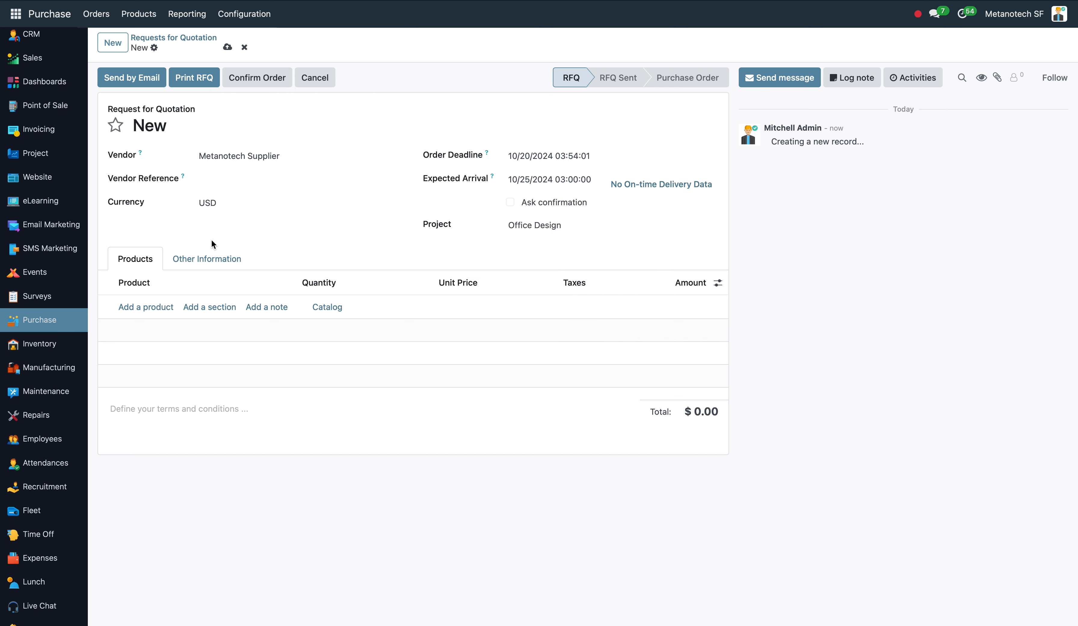
# - Add the [00000098] Dining Table product line with a quantity of 12 and save the request for quotation
pyautogui.click(147, 307)
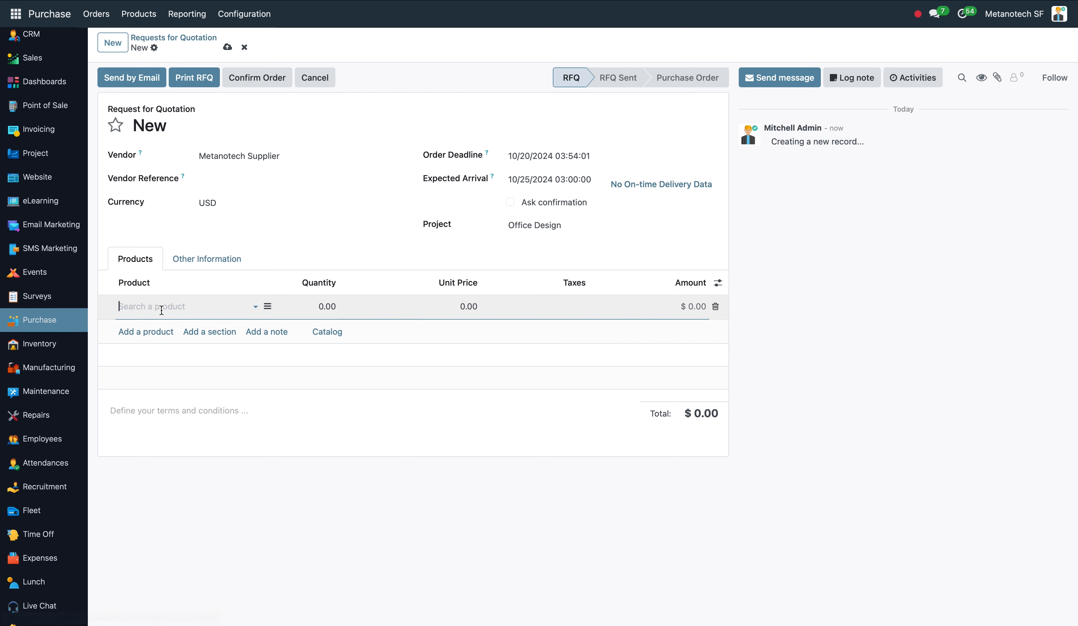
pyautogui.click(161, 311)
pyautogui.write('dinin')
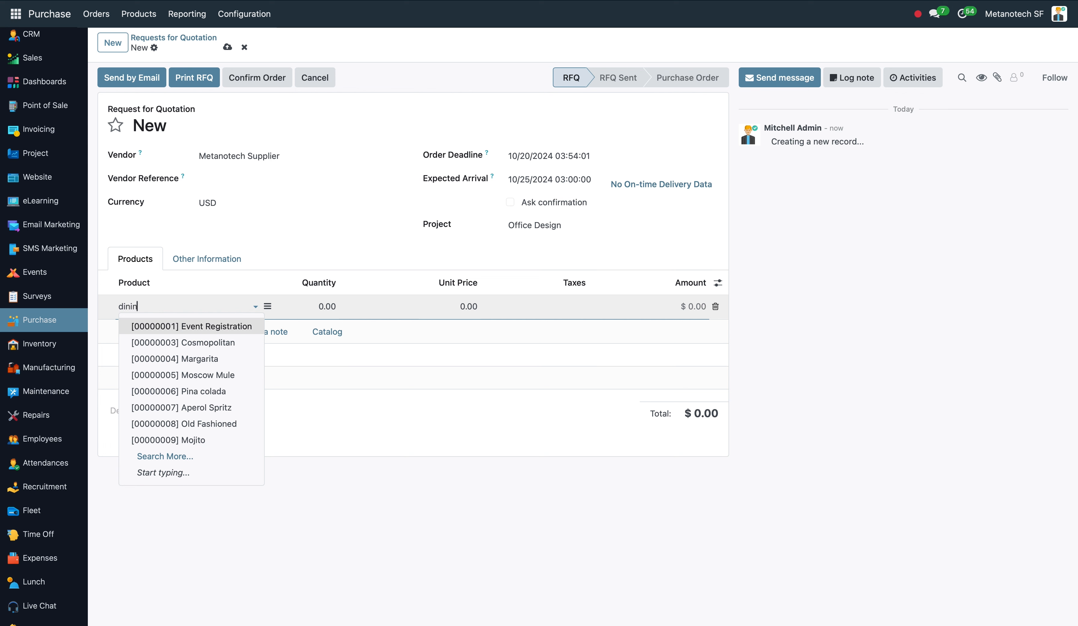
pyautogui.write('g')
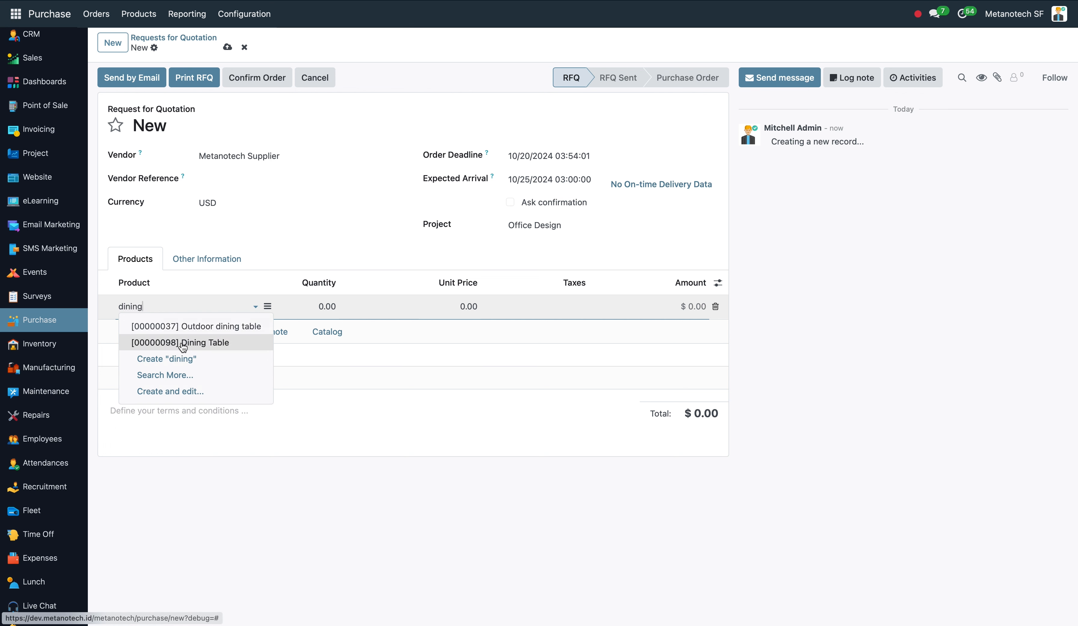
pyautogui.click(182, 342)
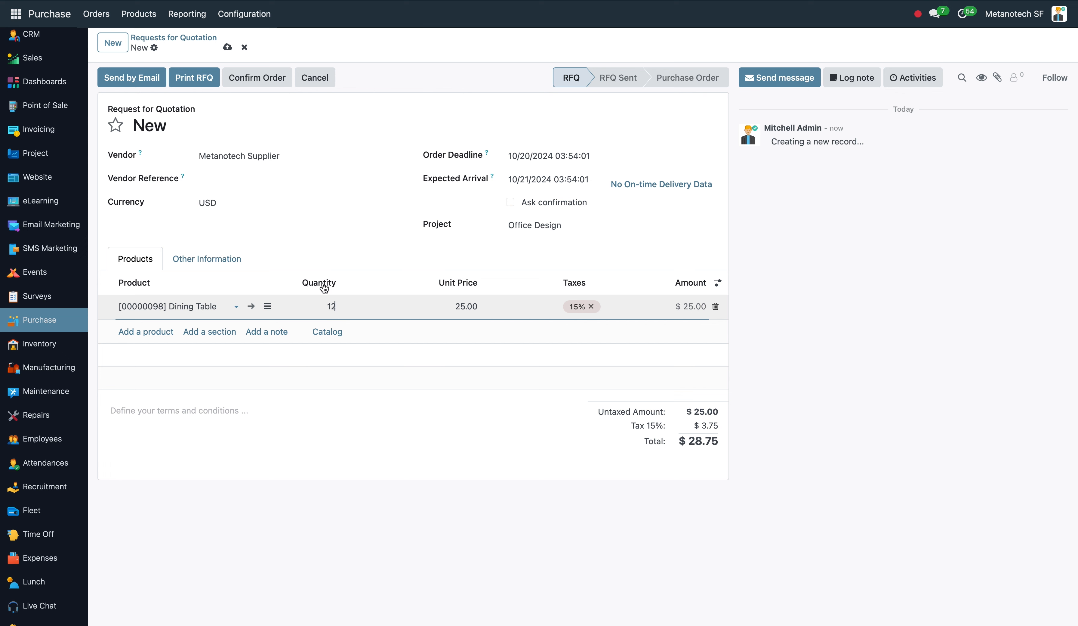
pyautogui.write('12')
pyautogui.click(320, 199)
pyautogui.click(538, 260)
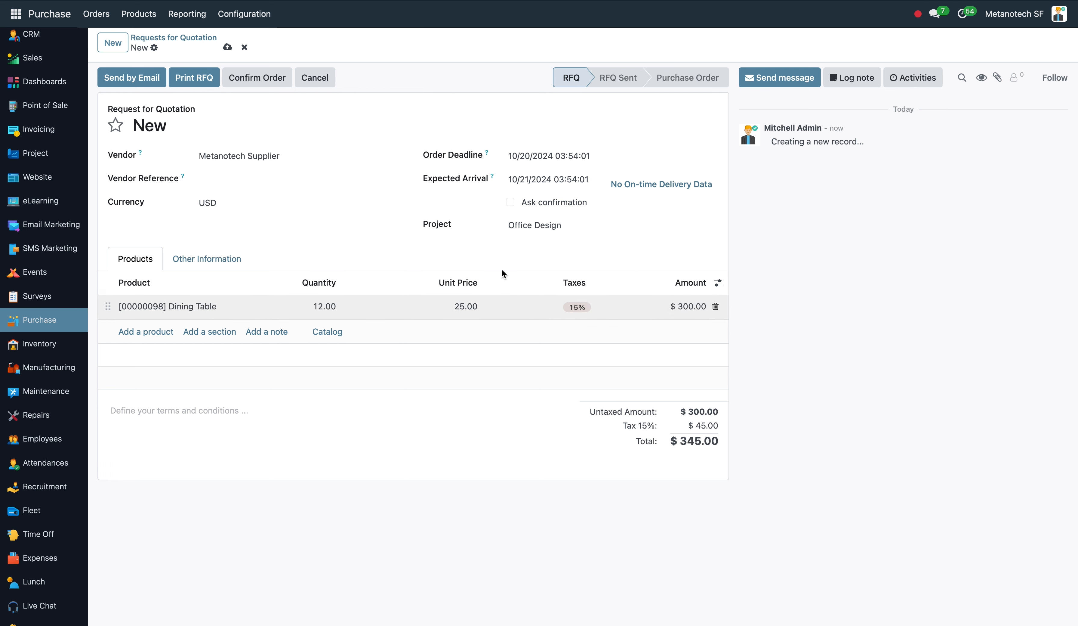
pyautogui.click(227, 45)
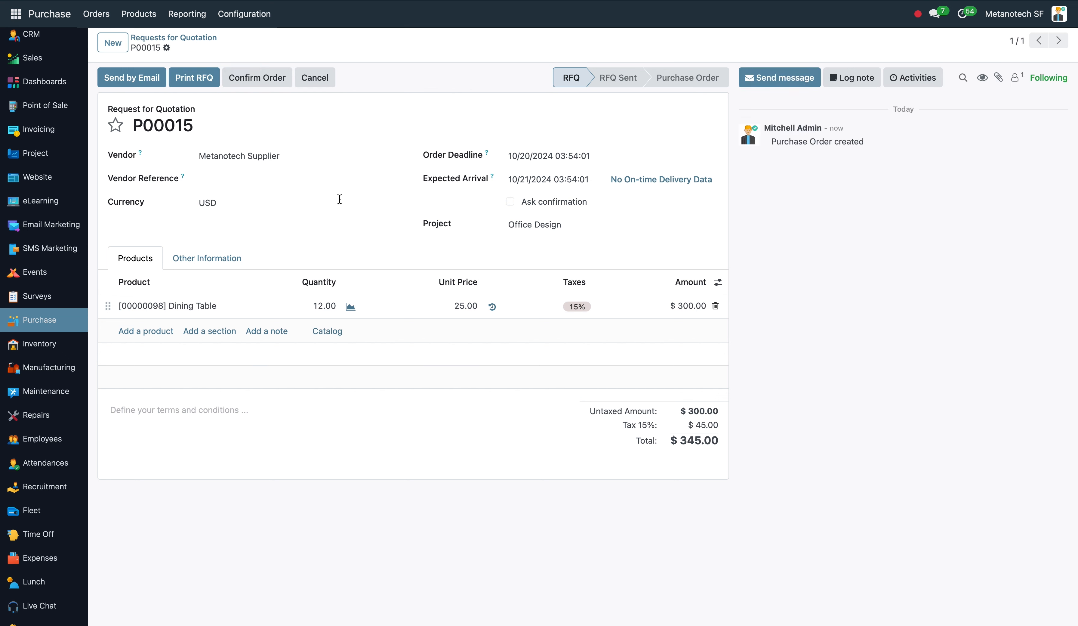
# - Confirm the request for quotation as an order and email the purchase order to the vendor
pyautogui.doubleClick(158, 124)
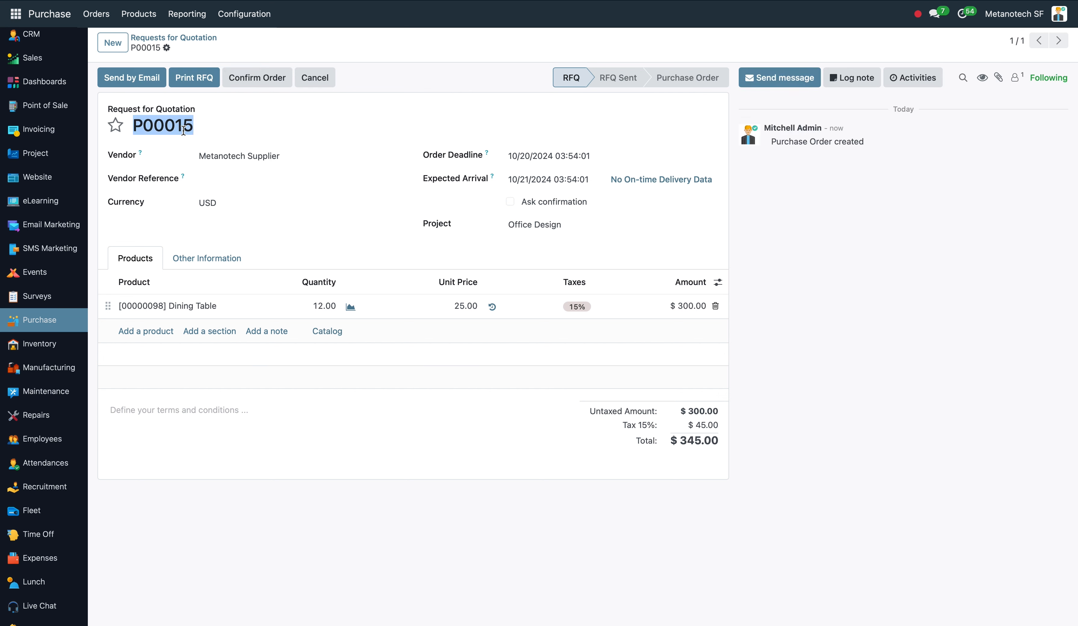
pyautogui.click(256, 81)
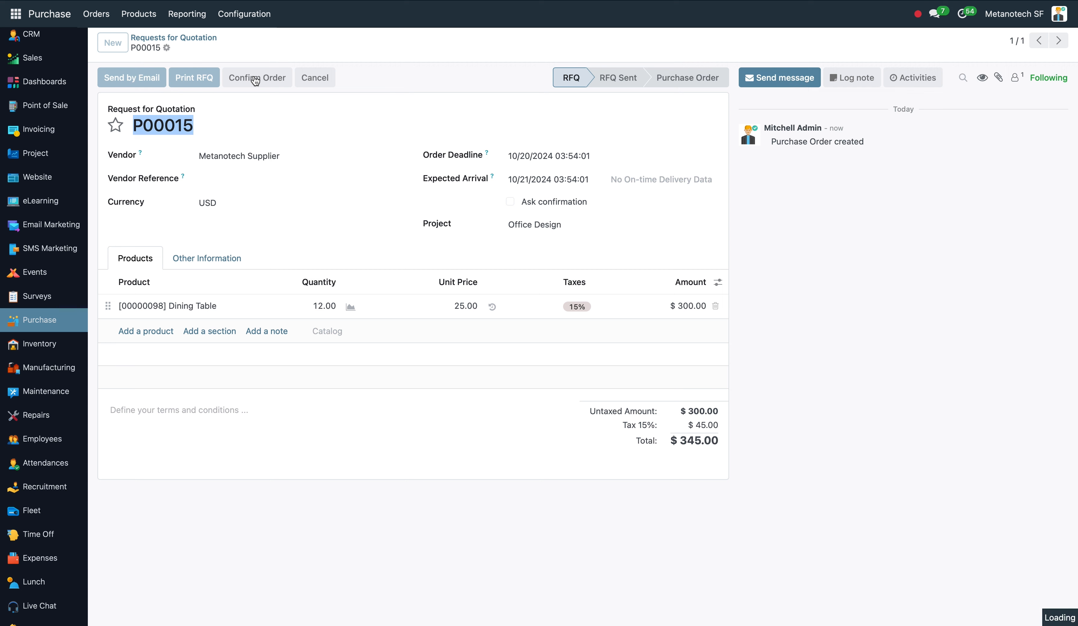
pyautogui.click(242, 126)
pyautogui.click(229, 80)
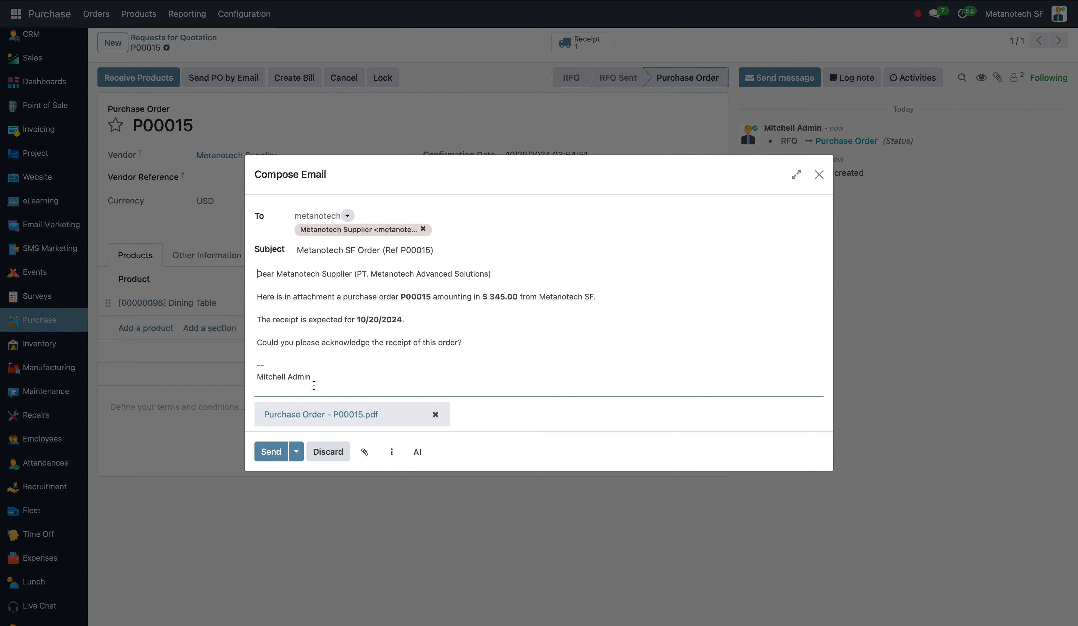
pyautogui.click(270, 451)
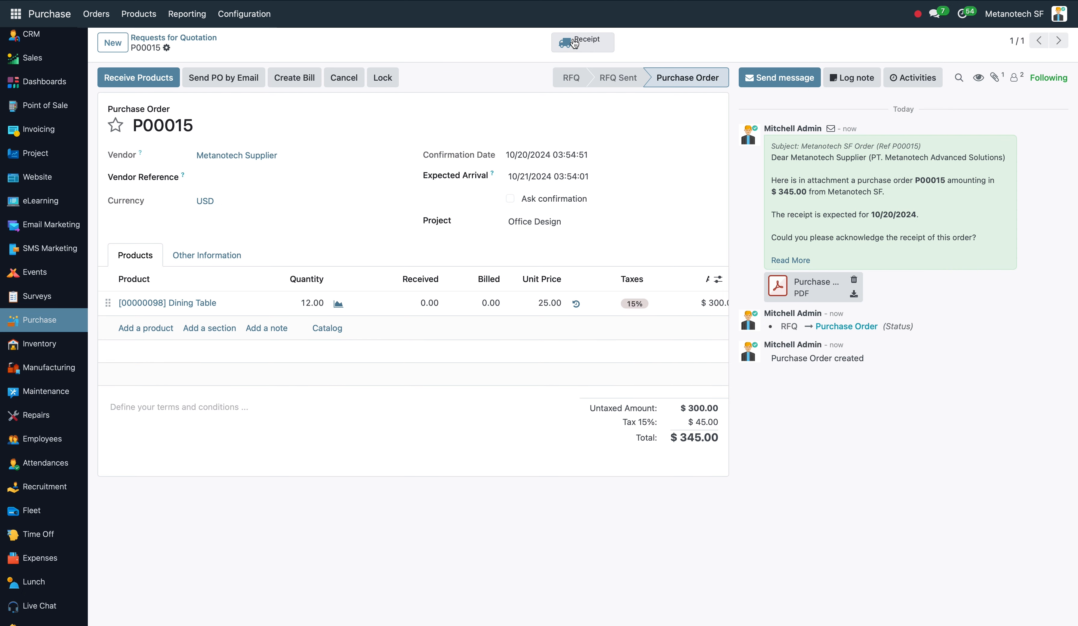
# - Switch to Gmail, open the sent purchase order email and preview its attached PDF
pyautogui.hotkey('ctrl', 'Tab')
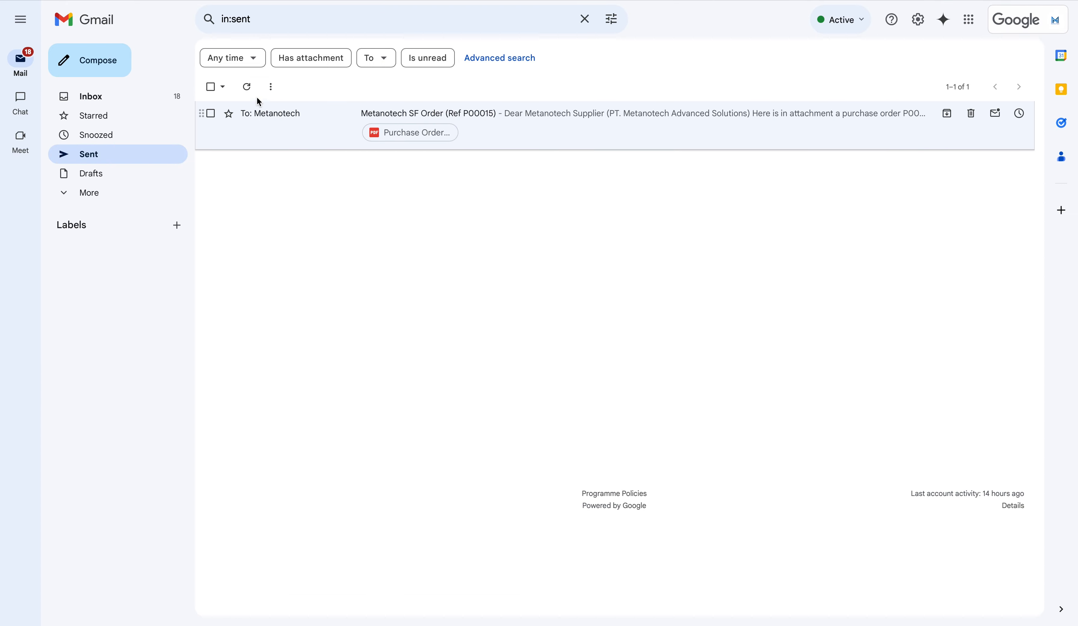
pyautogui.click(332, 136)
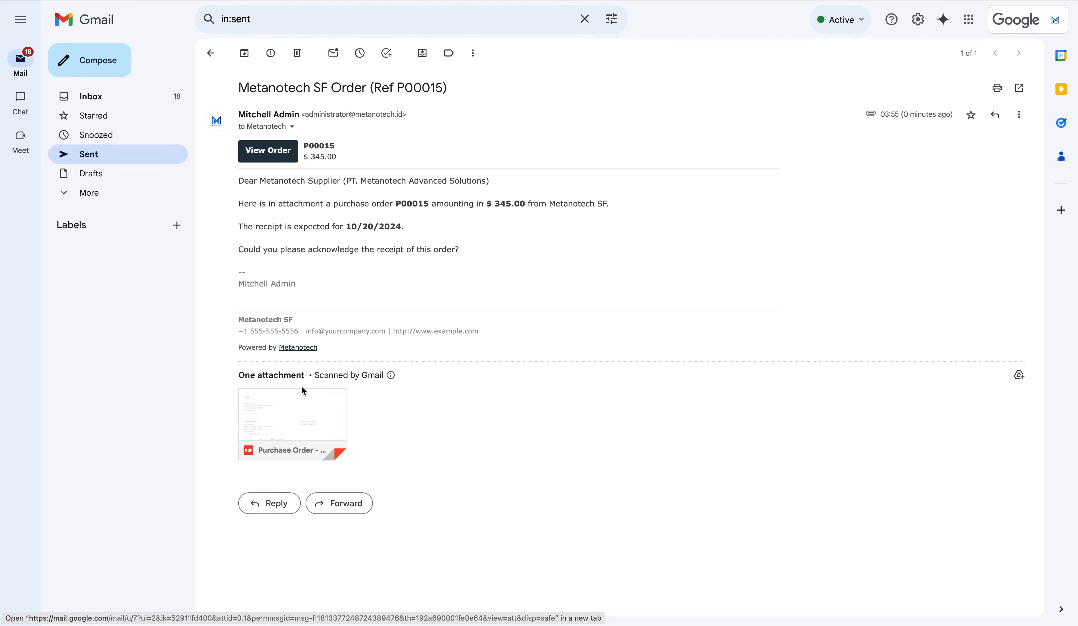
pyautogui.click(303, 402)
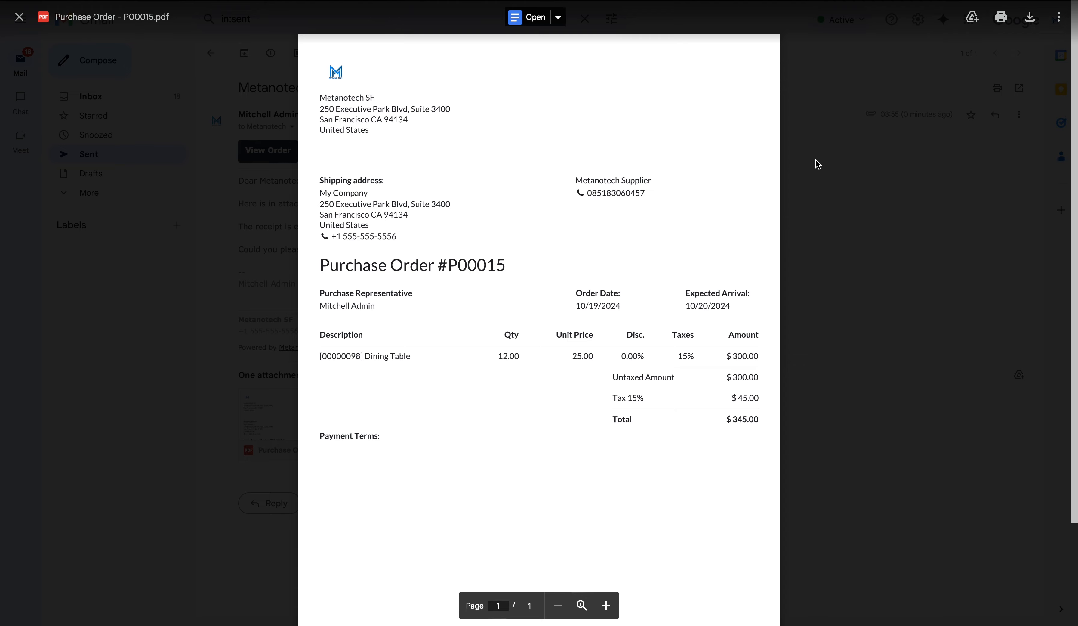
pyautogui.click(833, 161)
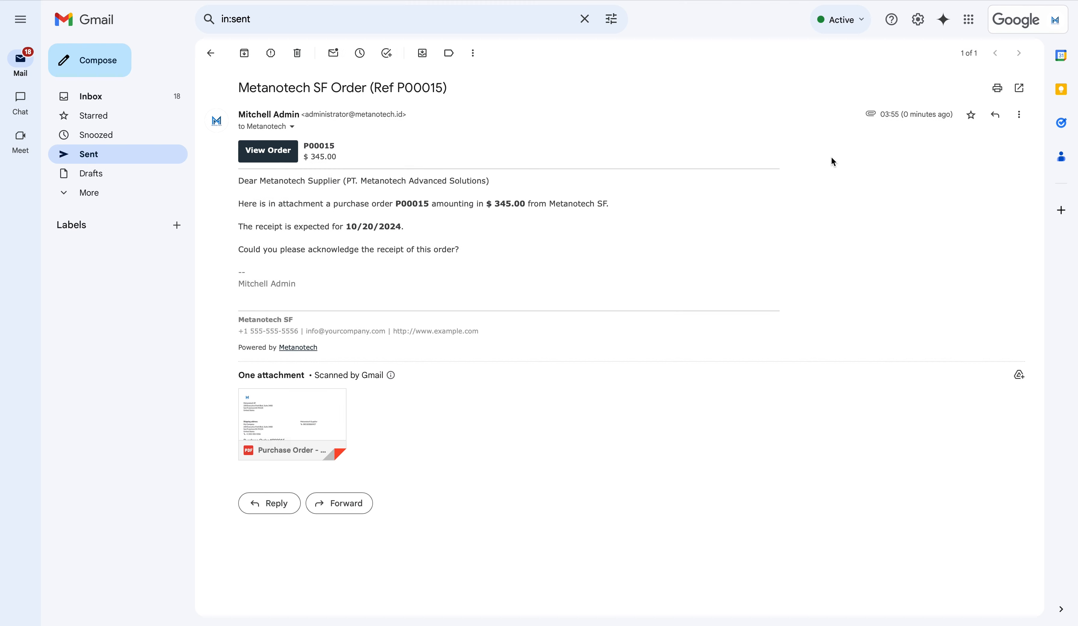
# - Open the order's portal page from the email and post the message "Hi metanotech, we having an changing prices today"
pyautogui.click(282, 153)
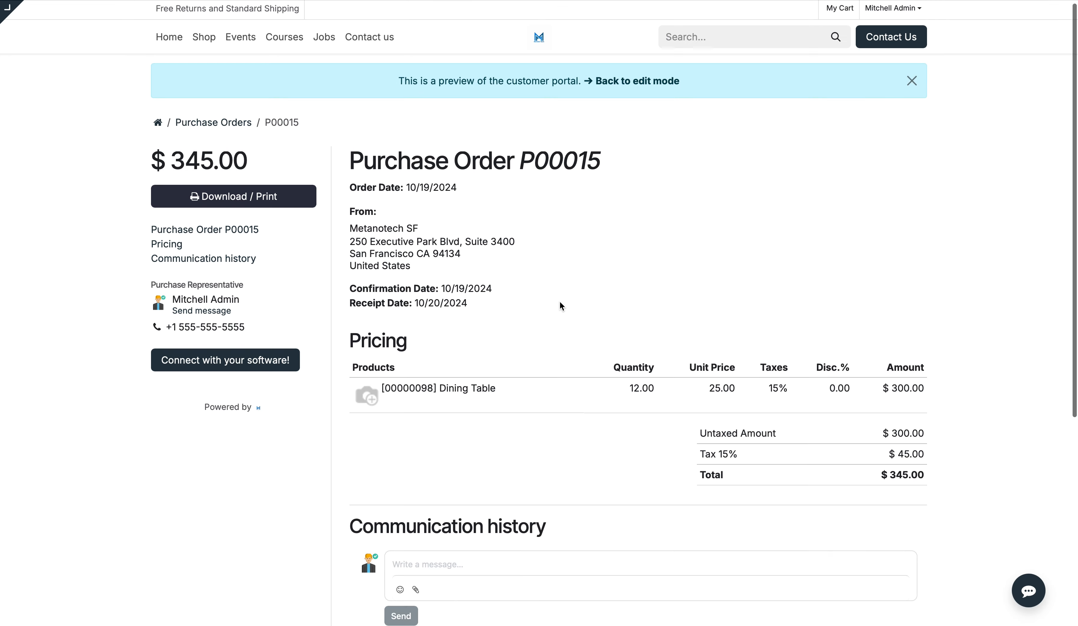
pyautogui.scroll(-5, 560, 301)
pyautogui.scroll(-3, 559, 300)
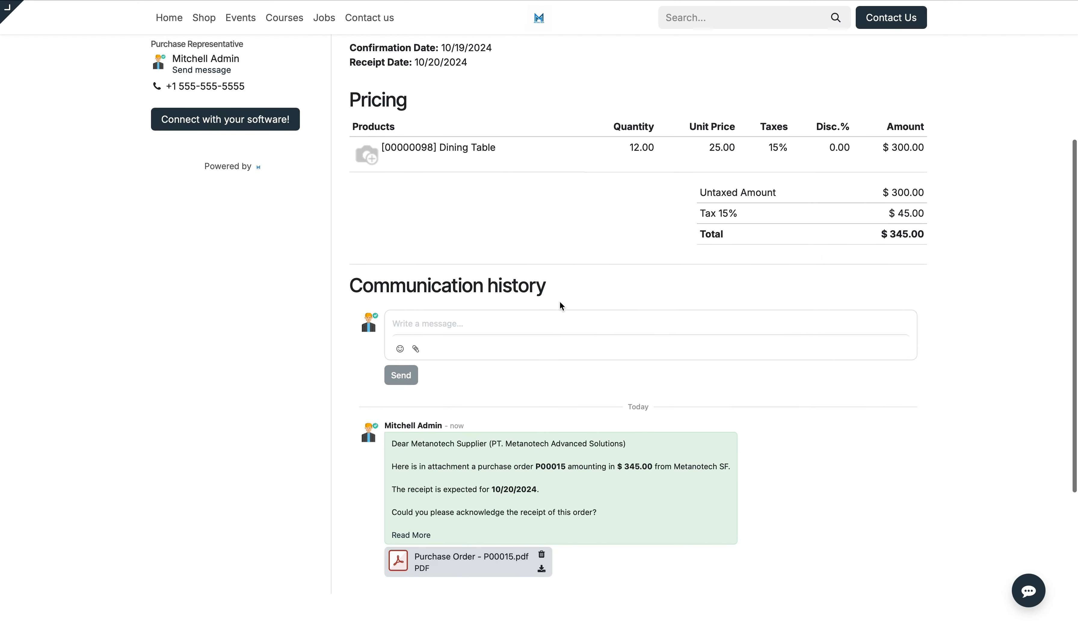
pyautogui.scroll(2, 559, 300)
pyautogui.scroll(2, 559, 300)
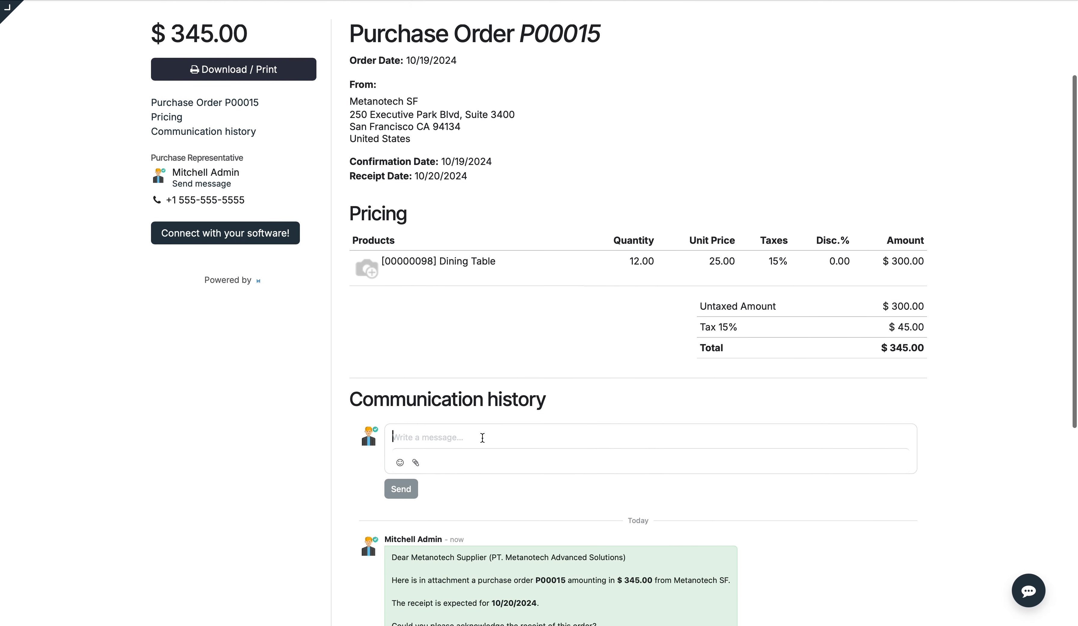
pyautogui.write('Hi metanotech, we having an changing prices today')
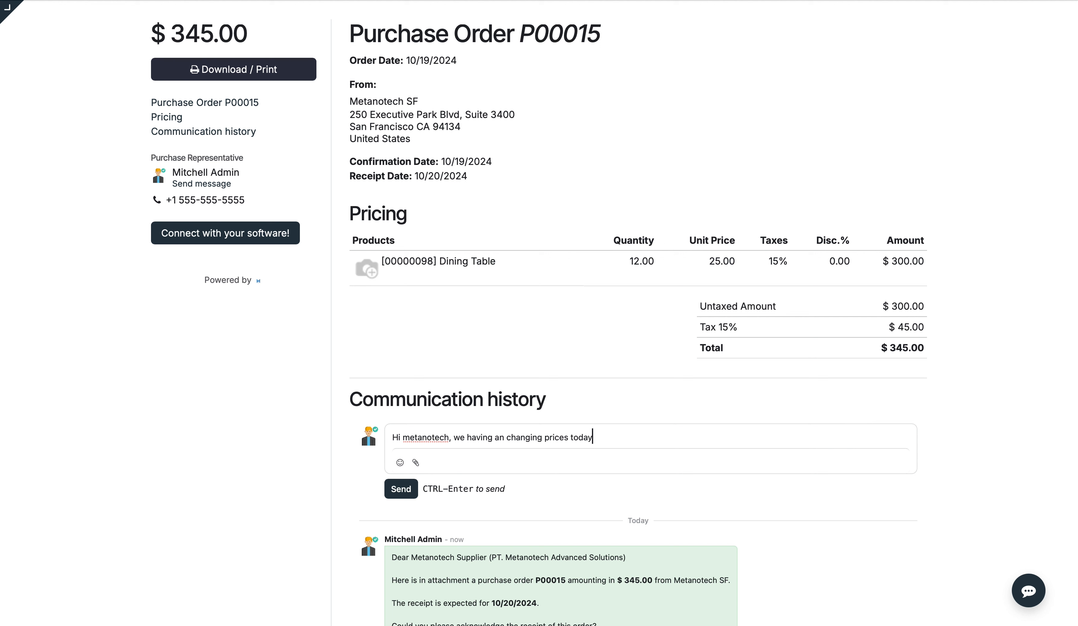
pyautogui.hotkey('ctrl', 'Return')
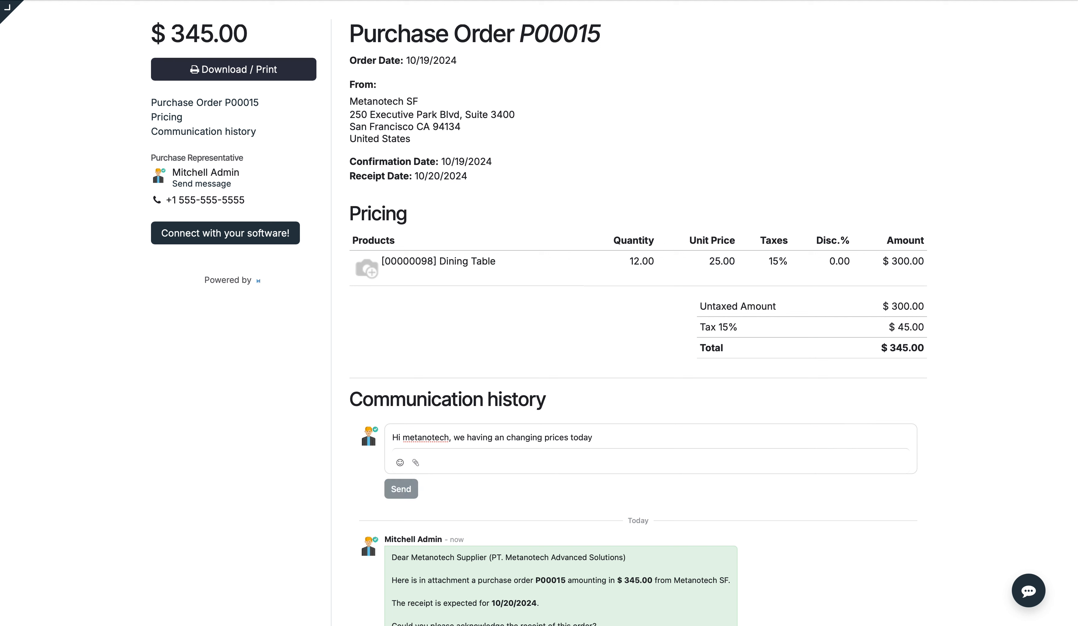
pyautogui.scroll(-5, 430, 486)
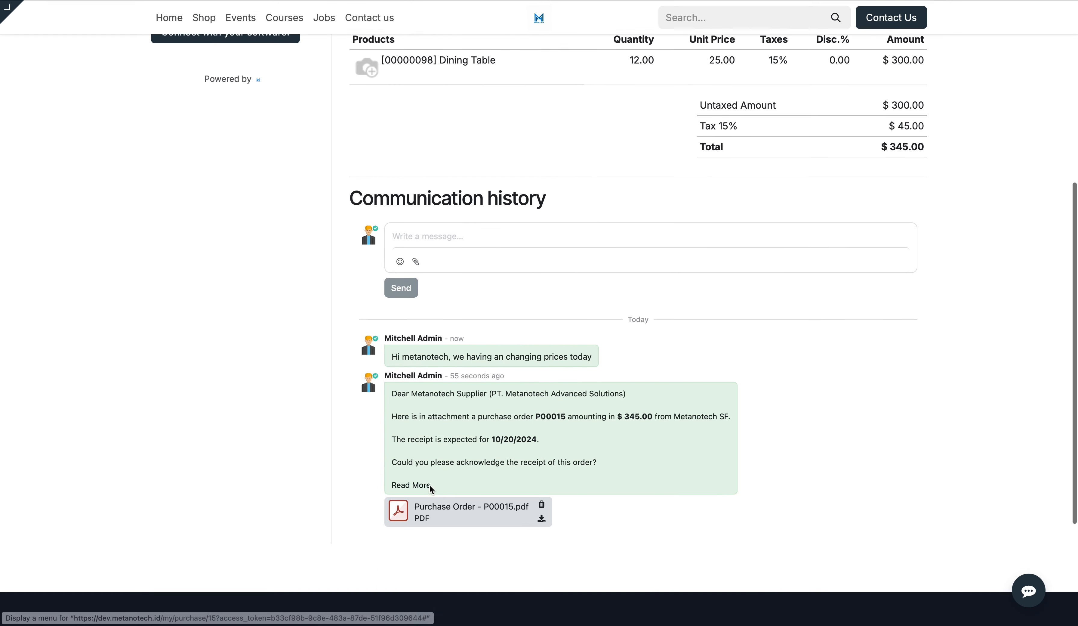
# - Return to purchase order P00015, reload it and check the message posted from the portal in its communication history
pyautogui.hotkey('ctrl', 'shift', 'Tab')
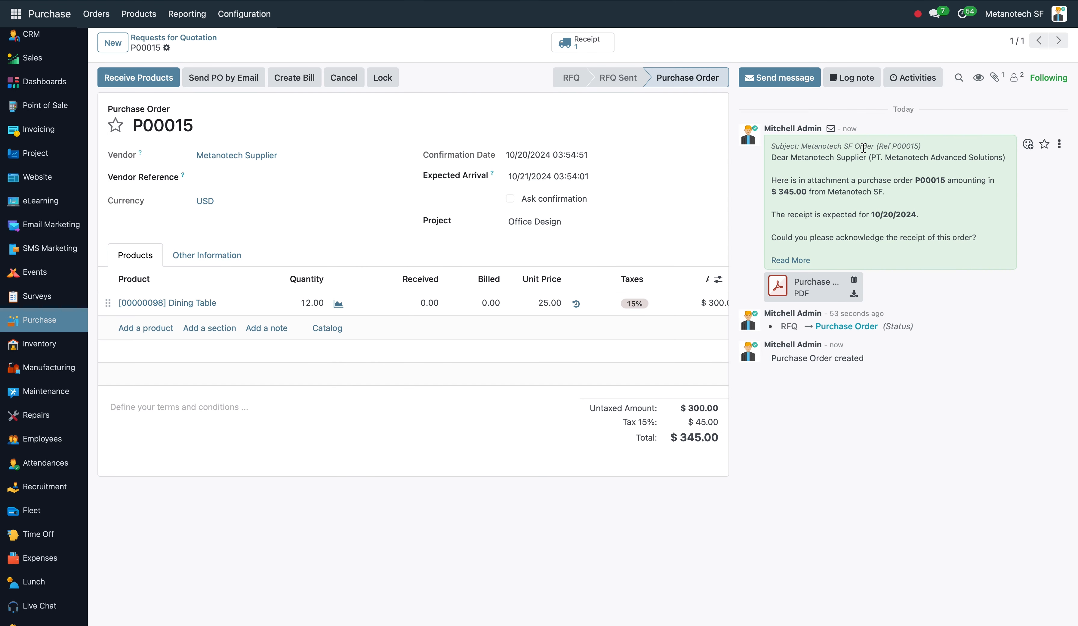
pyautogui.press('super+r')
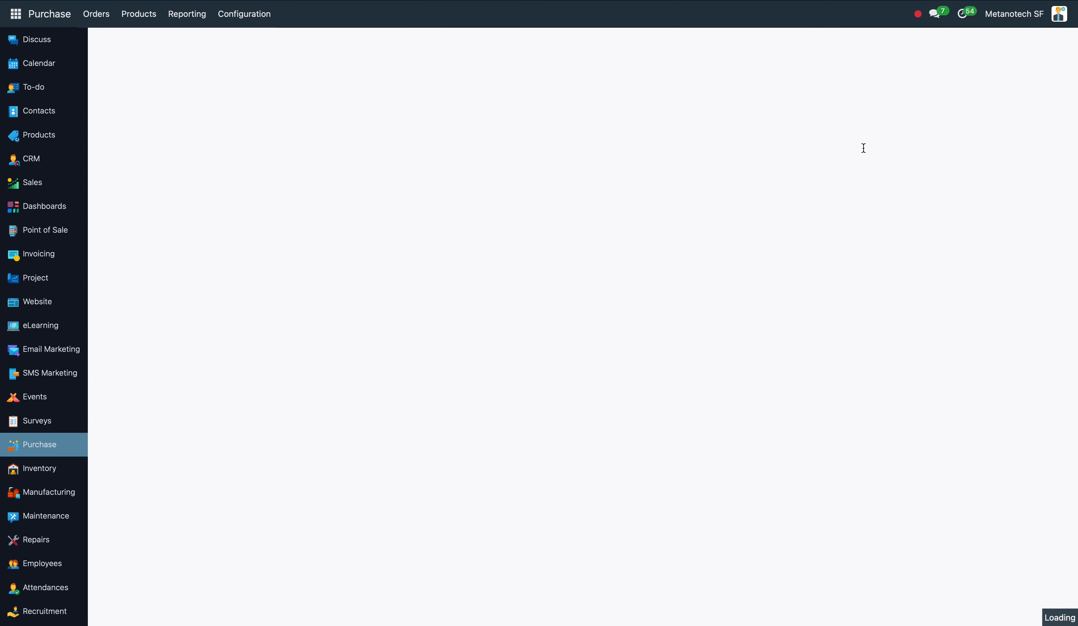
pyautogui.moveTo(772, 147); pyautogui.dragTo(946, 143)
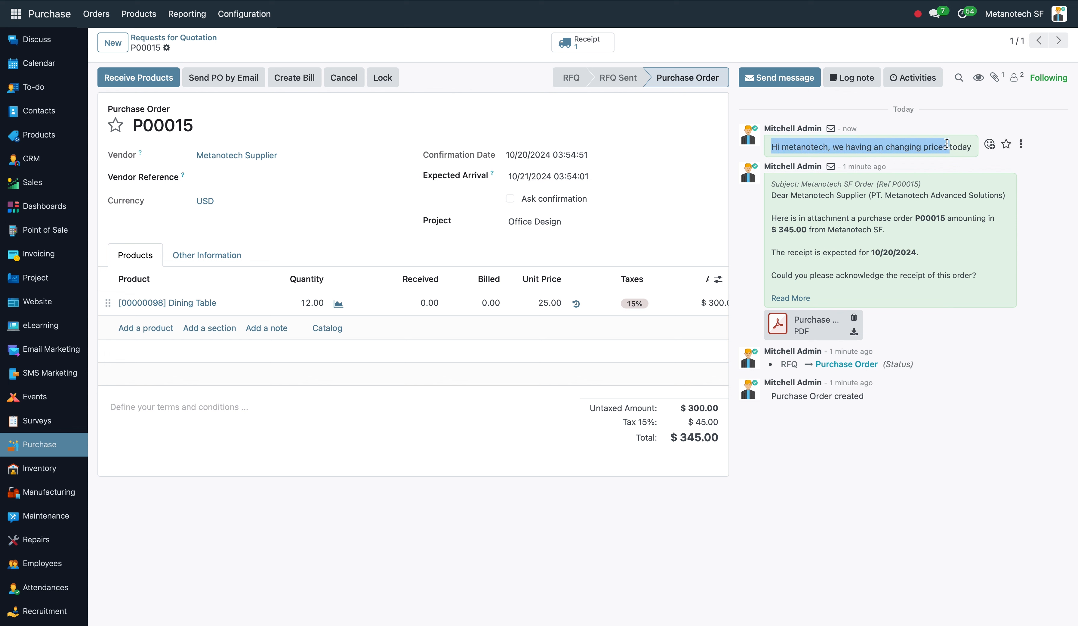
pyautogui.click(921, 183)
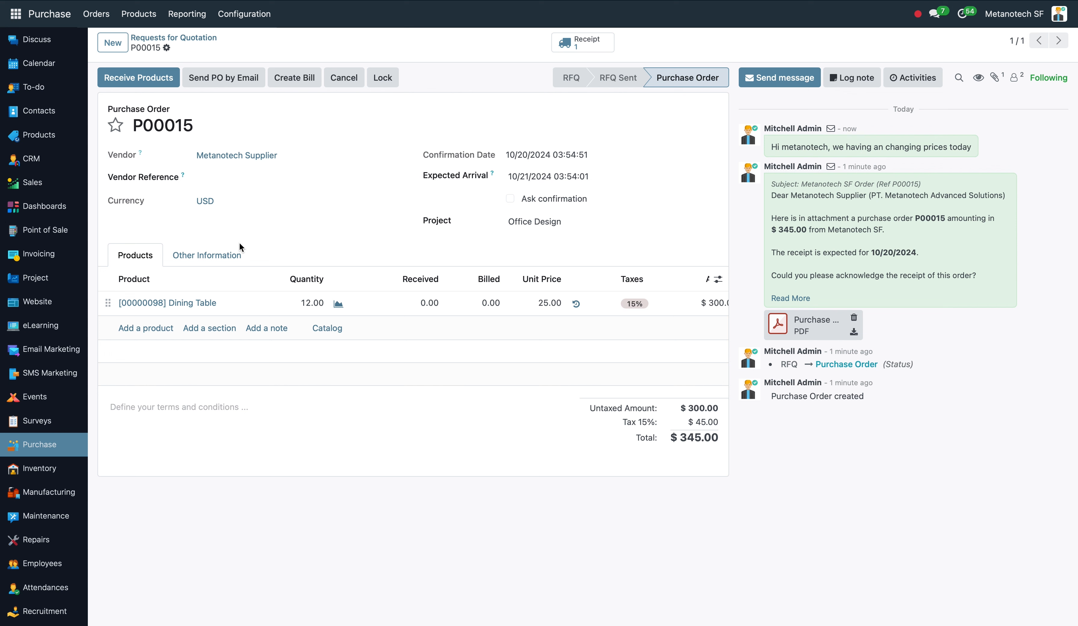
# - Open the ready receipts in Inventory and validate receipt WH/IN/00010 for the Dining Table order from Metanotech Supplier
pyautogui.scroll(-2, 51, 387)
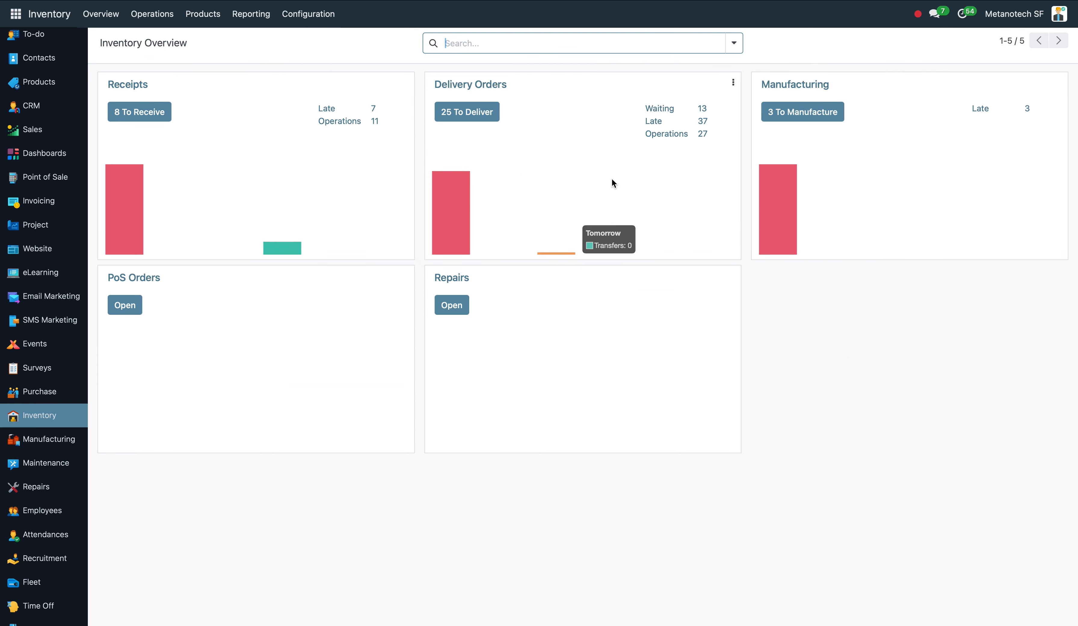
pyautogui.click(149, 114)
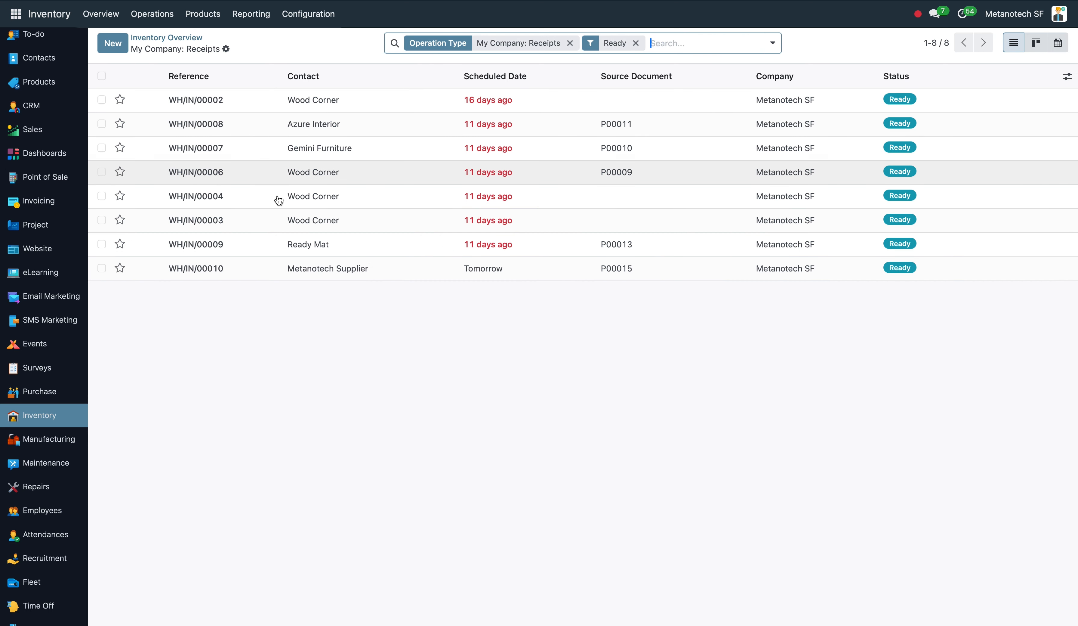
pyautogui.click(290, 277)
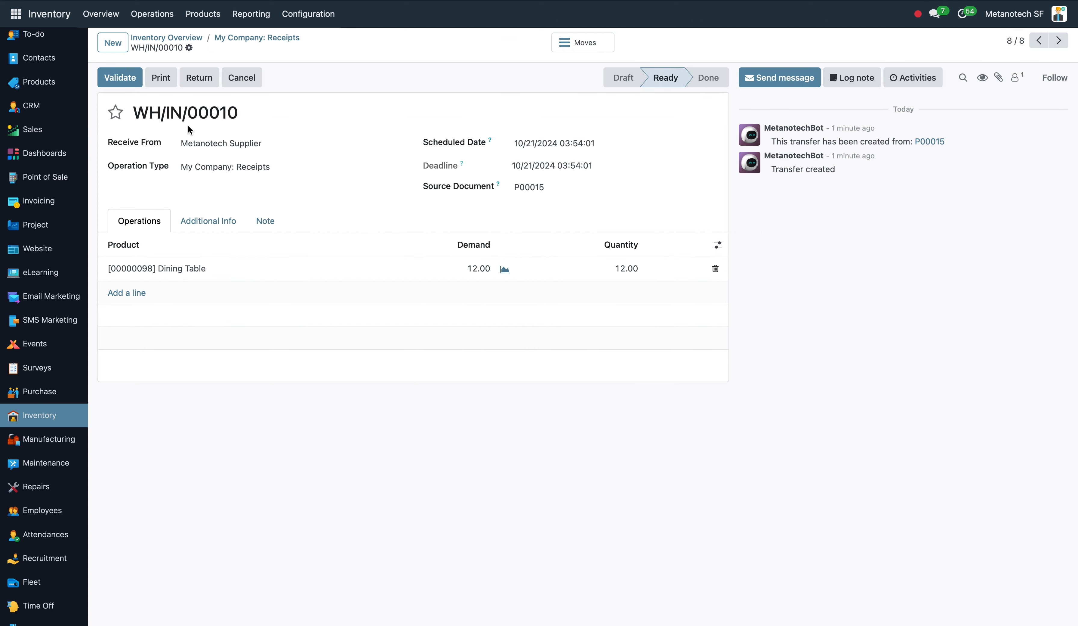
pyautogui.click(120, 78)
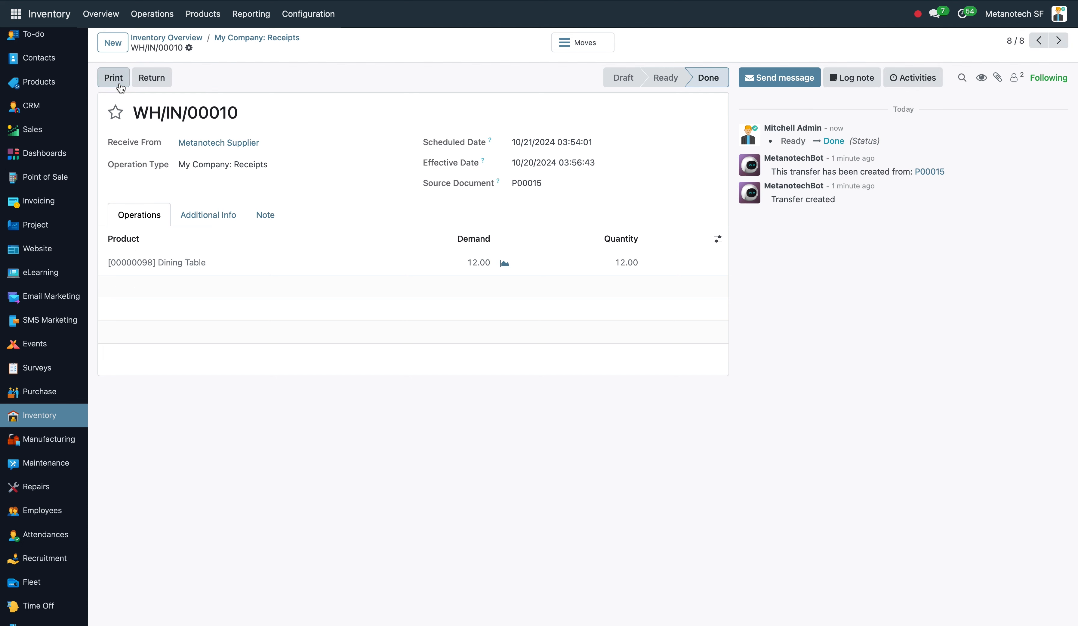
pyautogui.click(120, 81)
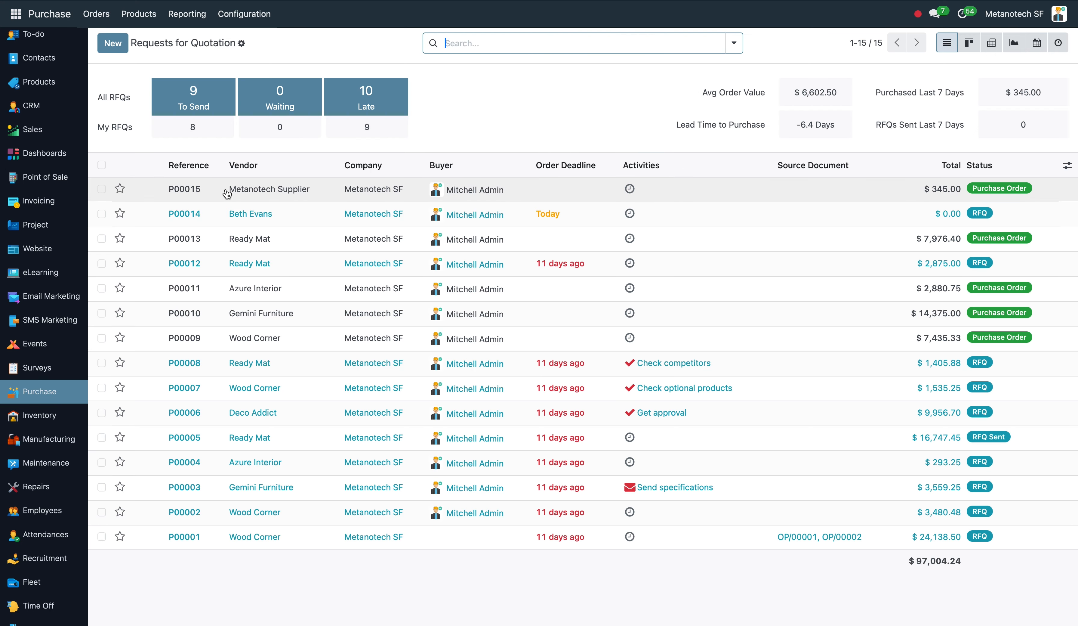
# - Reopen purchase order P00015 to check its received quantity, and open the Purchase Analysis report
pyautogui.click(226, 193)
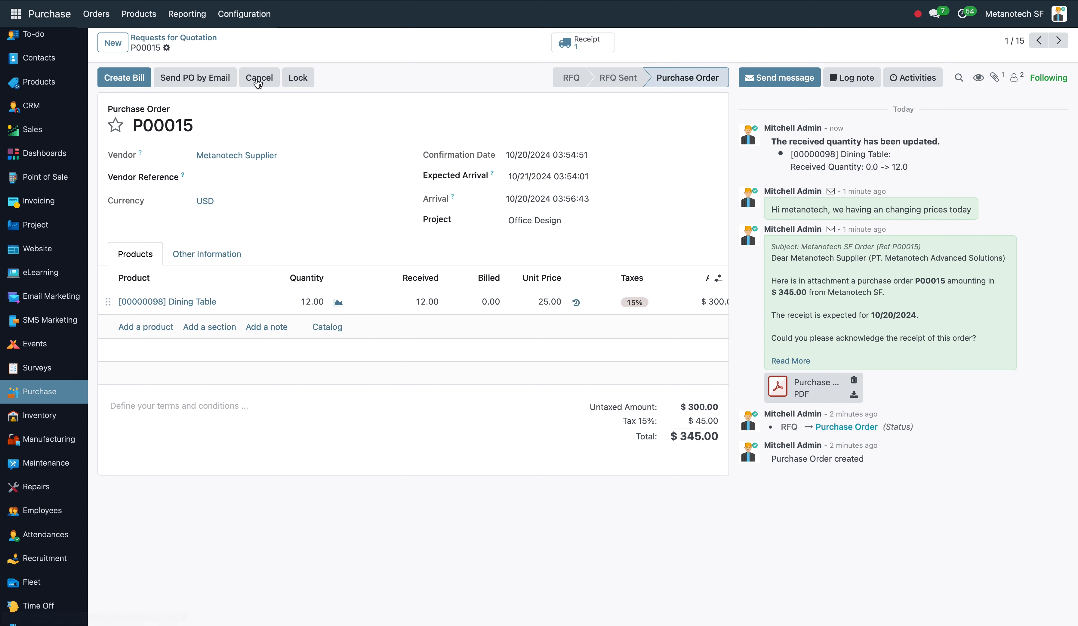
pyautogui.click(198, 25)
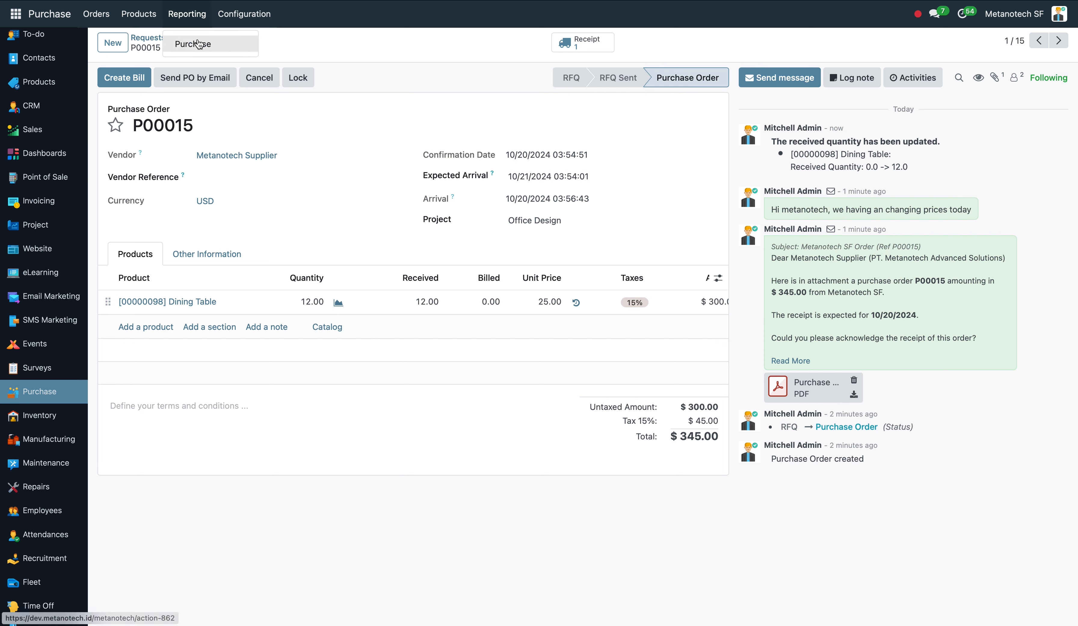
pyautogui.click(199, 43)
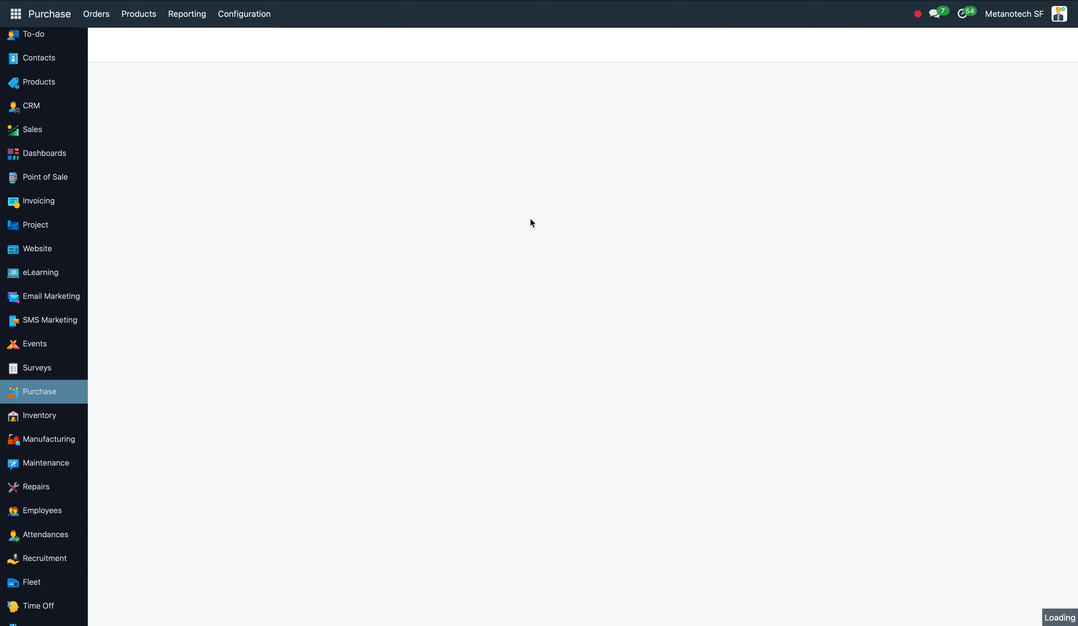
pyautogui.moveTo(564, 198)
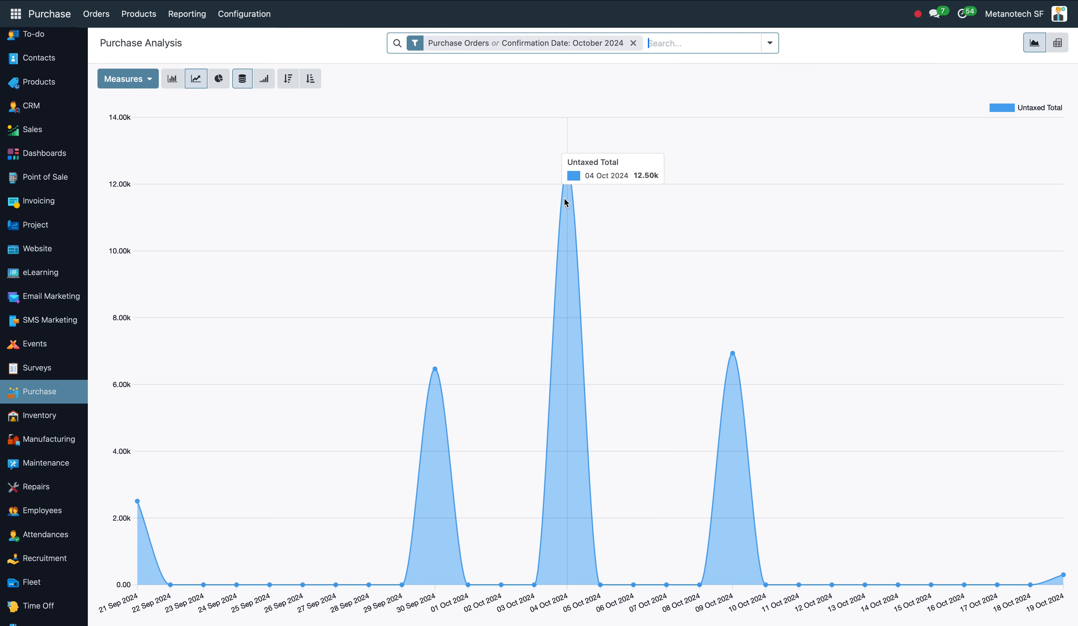
# - Group the purchase analysis by Product as a pie chart, without the Purchase Orders and Confirmation Date filter
pyautogui.click(770, 43)
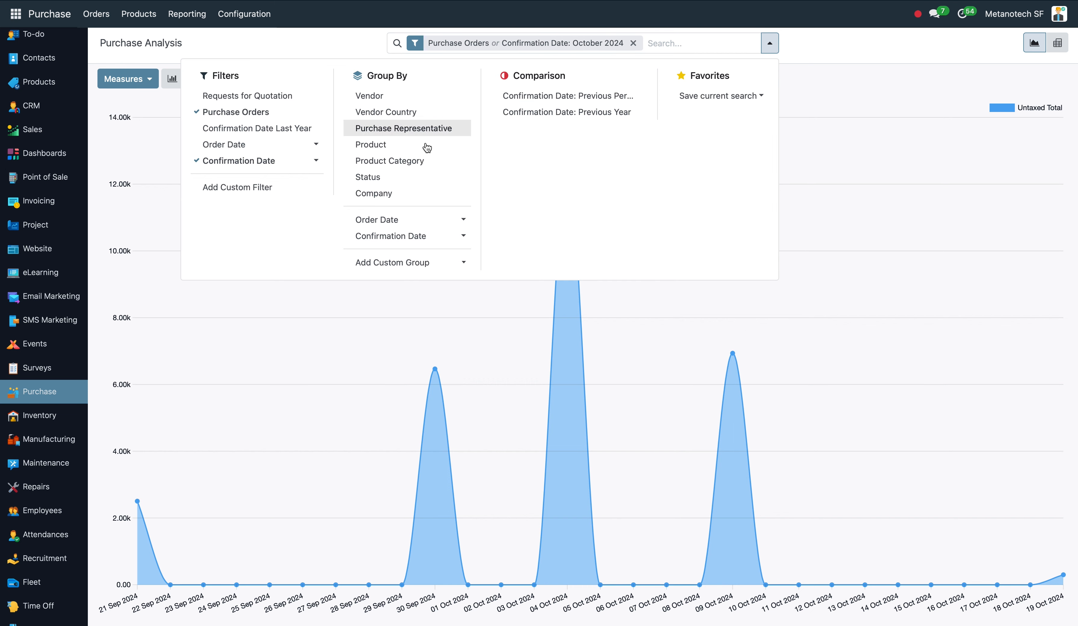
pyautogui.click(426, 148)
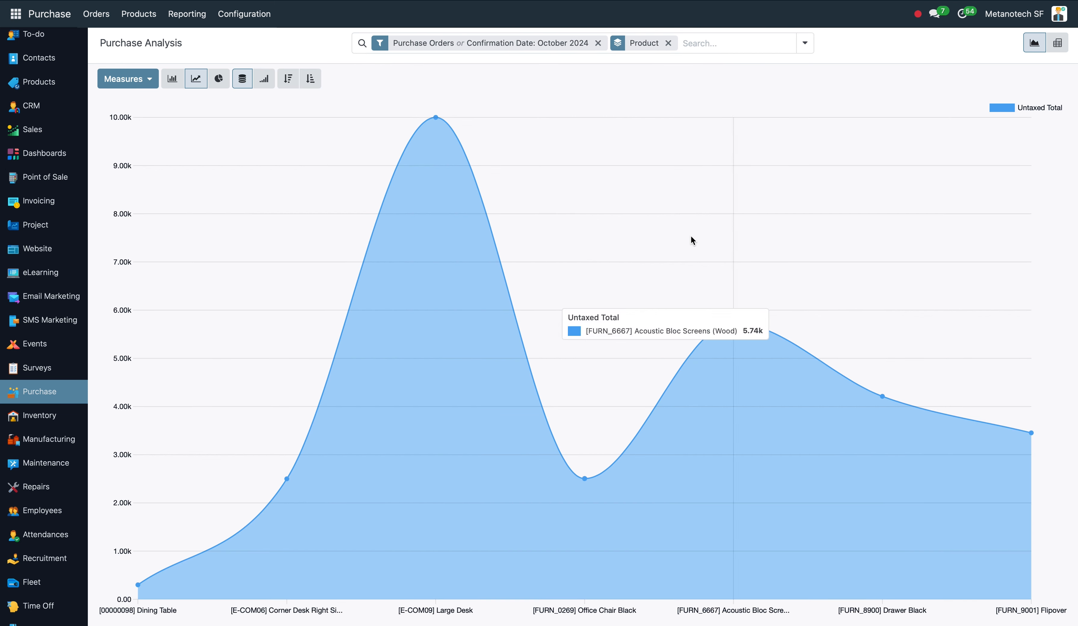
pyautogui.click(218, 78)
pyautogui.click(598, 43)
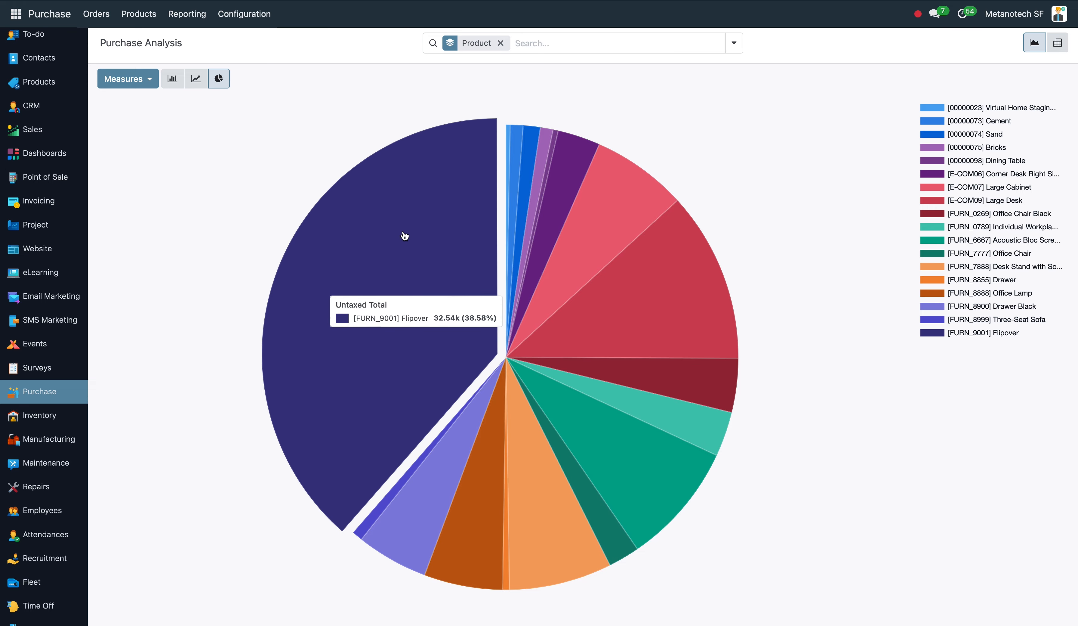
# - Open the Apps module
pyautogui.scroll(-5, 43, 387)
pyautogui.click(33, 524)
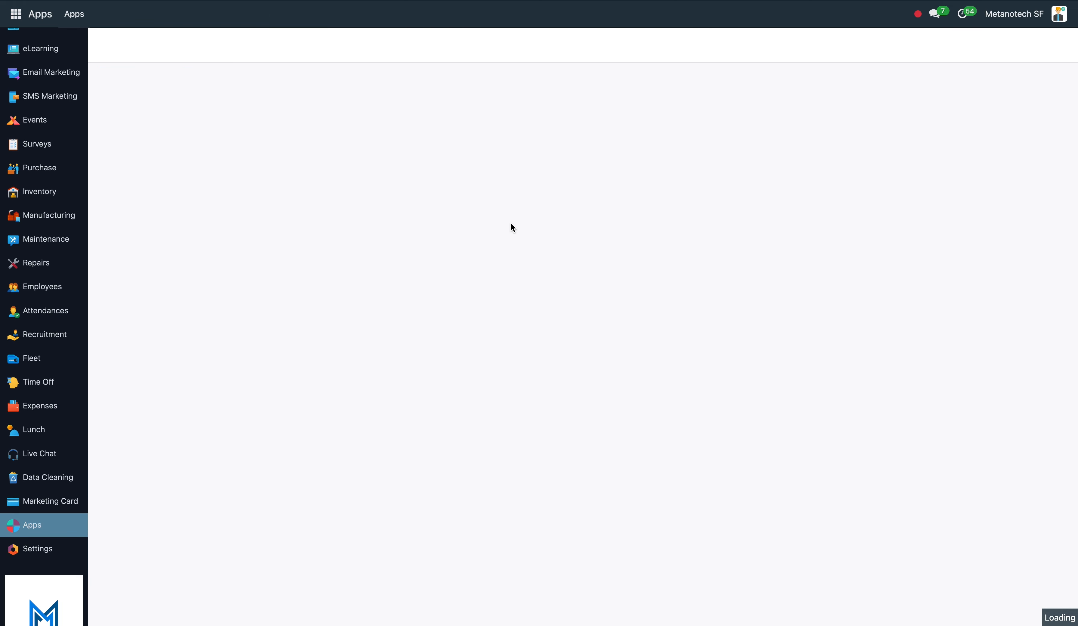